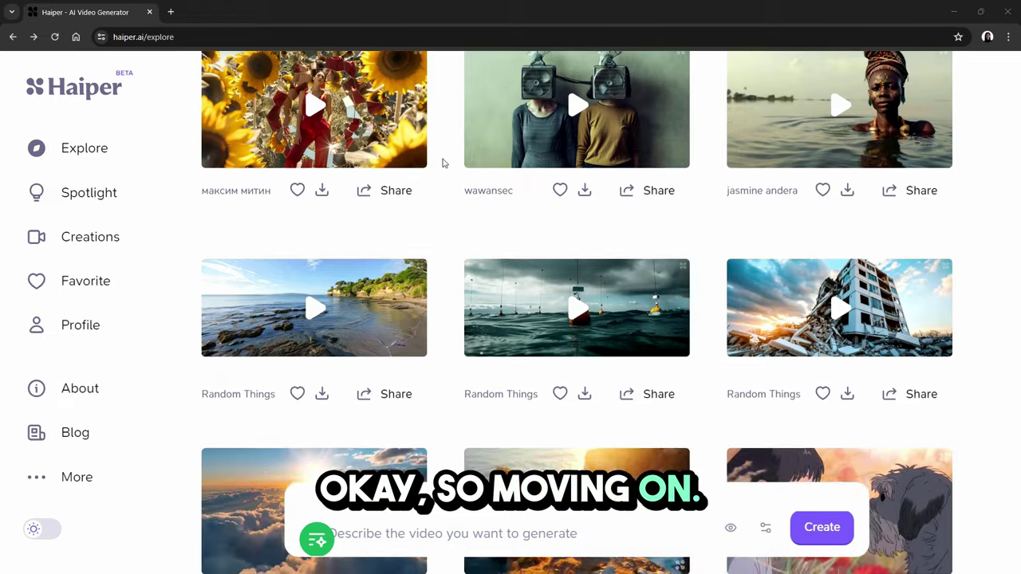
Look through the Explore page's community creations and its list of main features up to Extend Your Video.
{"action": "scroll", "coordinate": [444, 163], "scroll_direction": "down", "scroll_amount": 2}
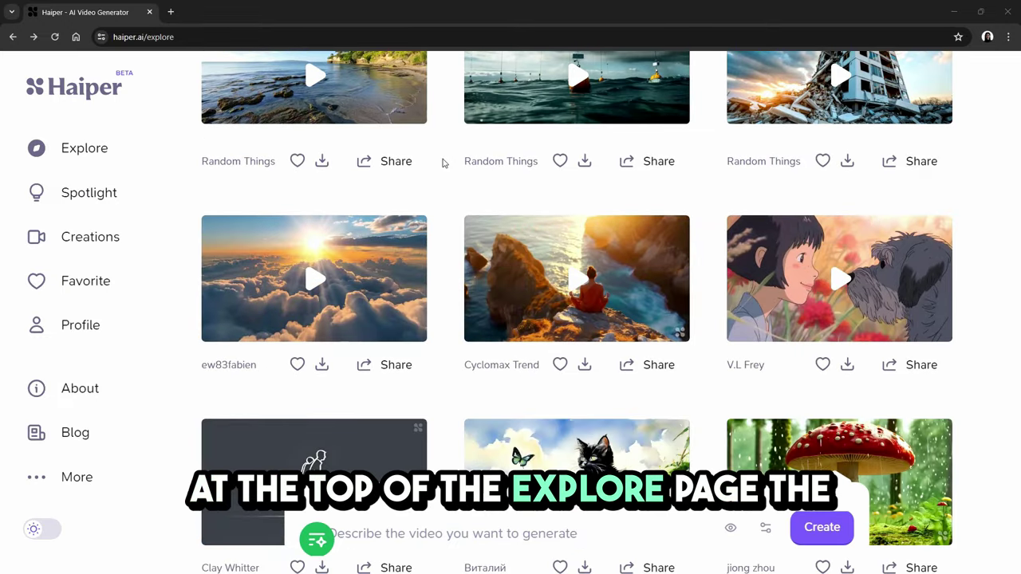
{"action": "scroll", "coordinate": [444, 163], "scroll_direction": "down", "scroll_amount": 1}
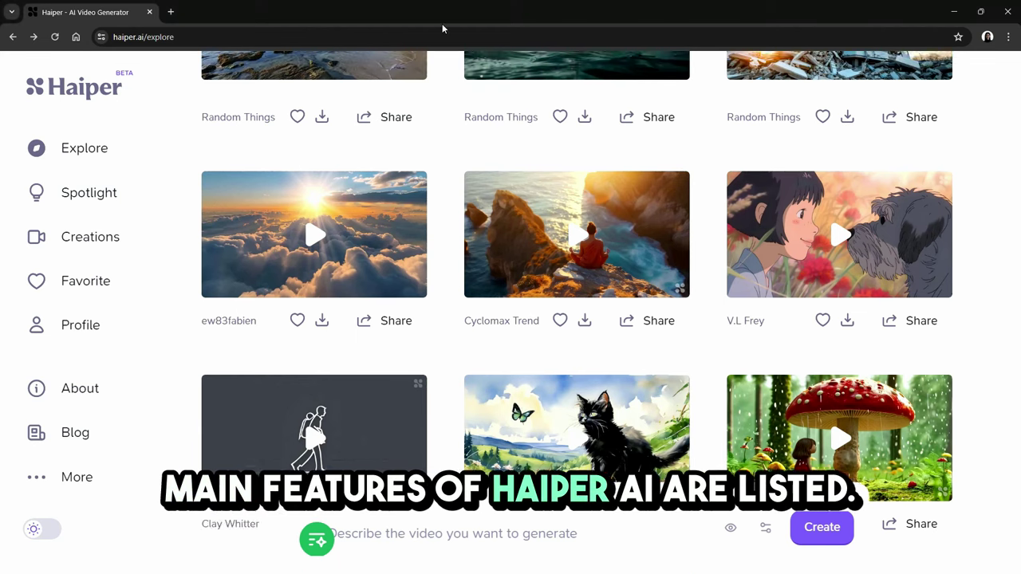
{"action": "key", "text": "Home"}
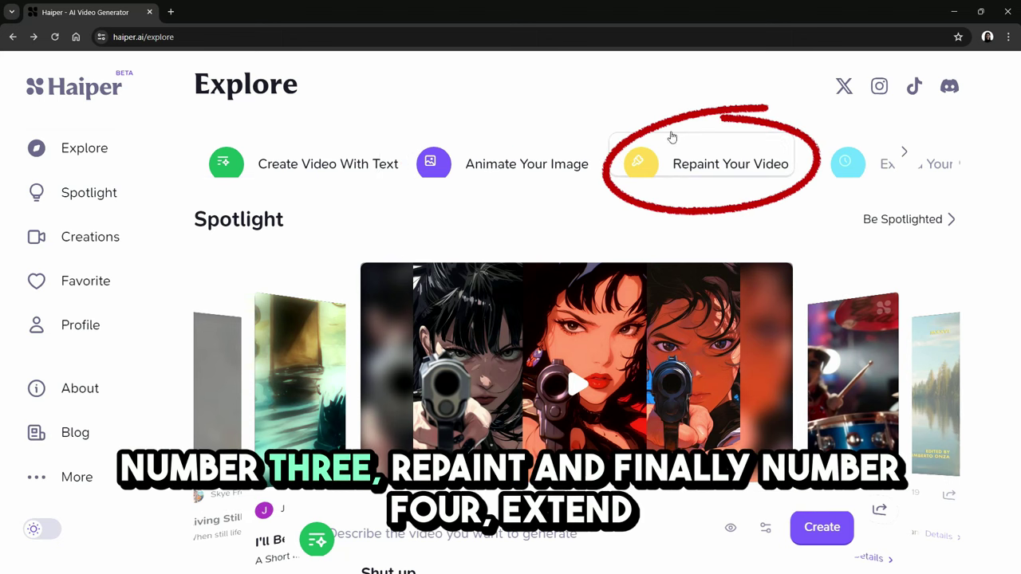
{"action": "left_click", "coordinate": [907, 156]}
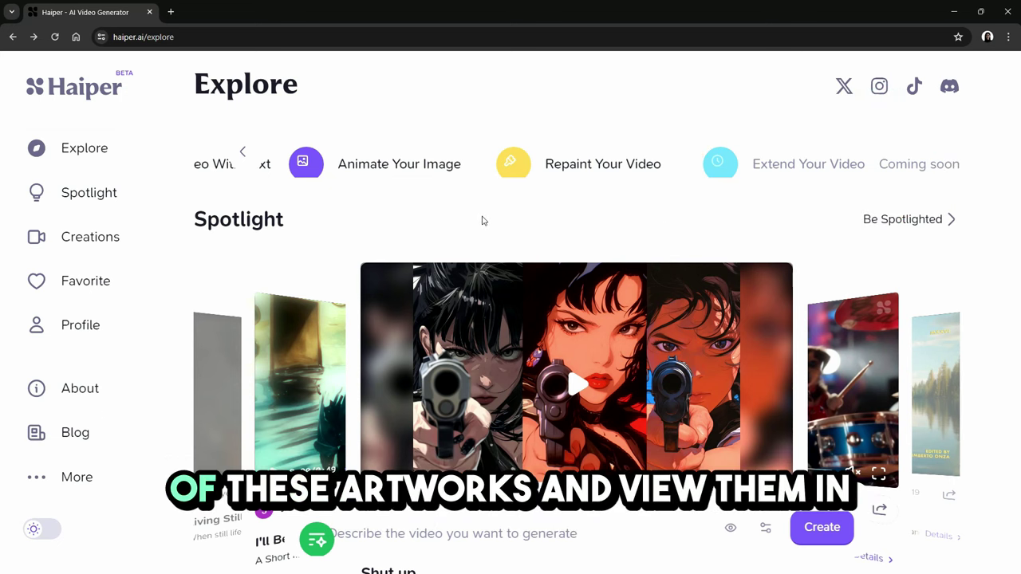
Open the futuristic train video from the Creations gallery, copy its prompt and play the clip.
{"action": "scroll", "coordinate": [345, 213], "scroll_direction": "down", "scroll_amount": 3}
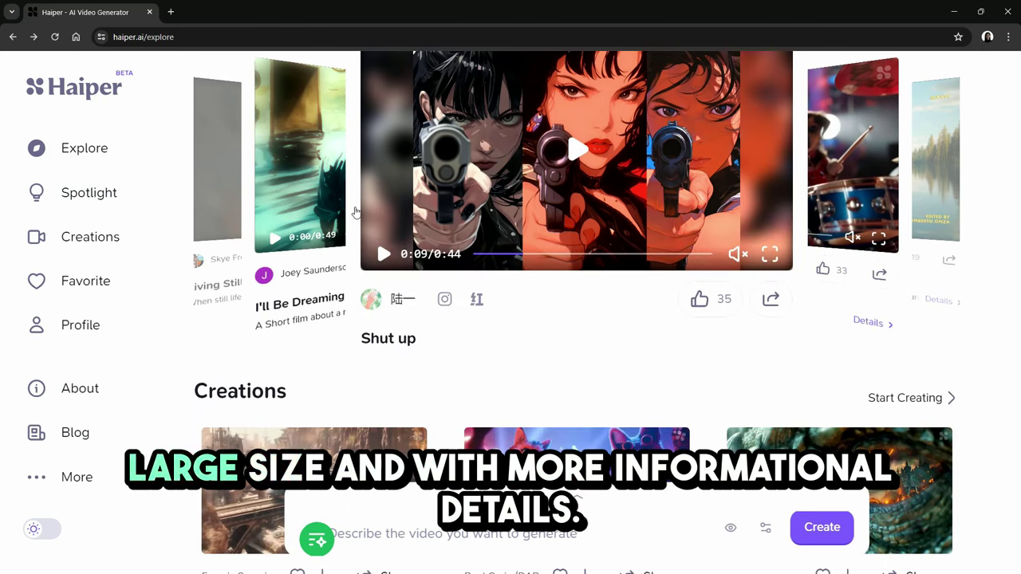
{"action": "scroll", "coordinate": [429, 247], "scroll_direction": "down", "scroll_amount": 2}
{"action": "scroll", "coordinate": [429, 249], "scroll_direction": "down", "scroll_amount": 2}
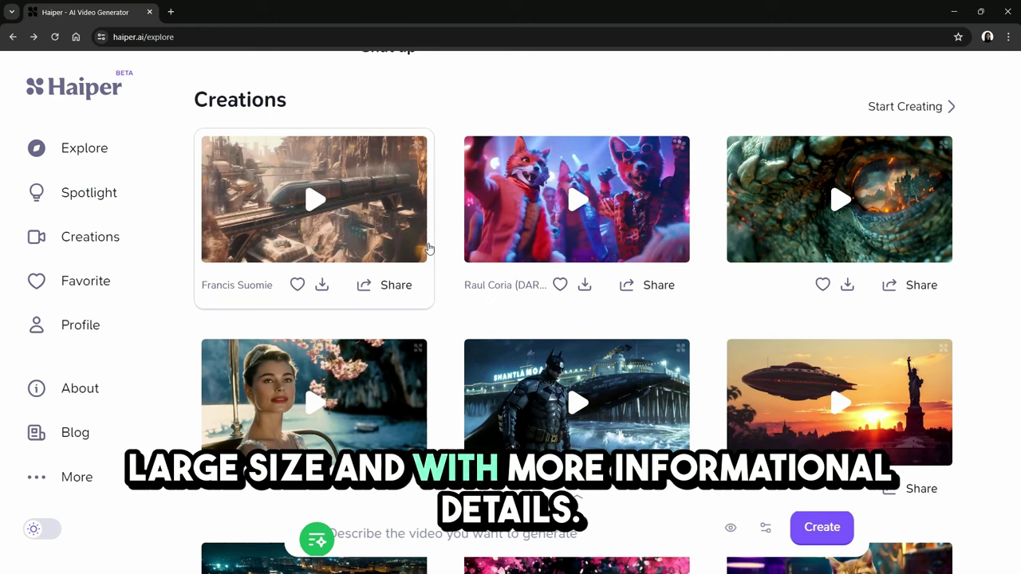
{"action": "scroll", "coordinate": [428, 249], "scroll_direction": "down", "scroll_amount": 1}
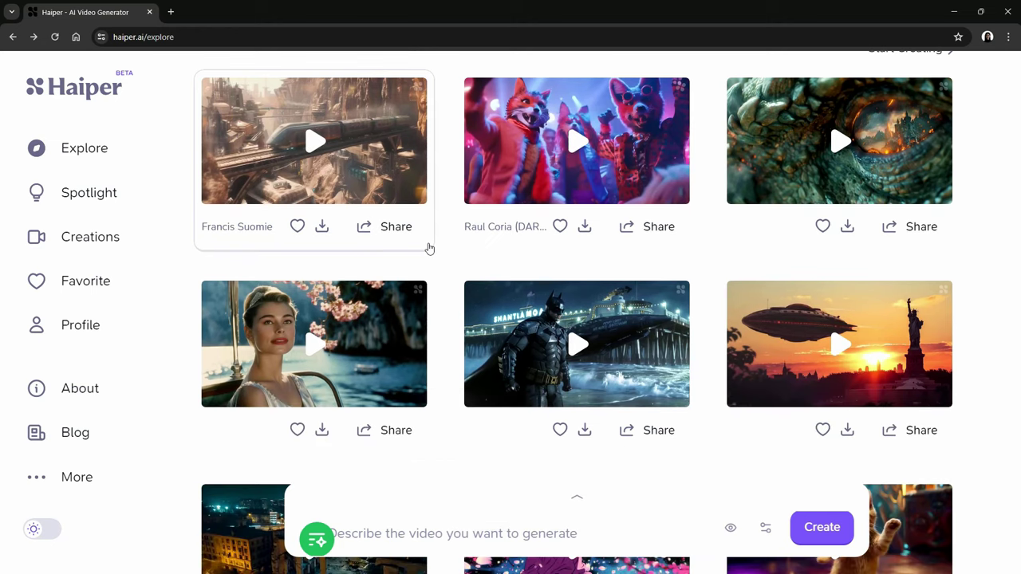
{"action": "left_click", "coordinate": [361, 154]}
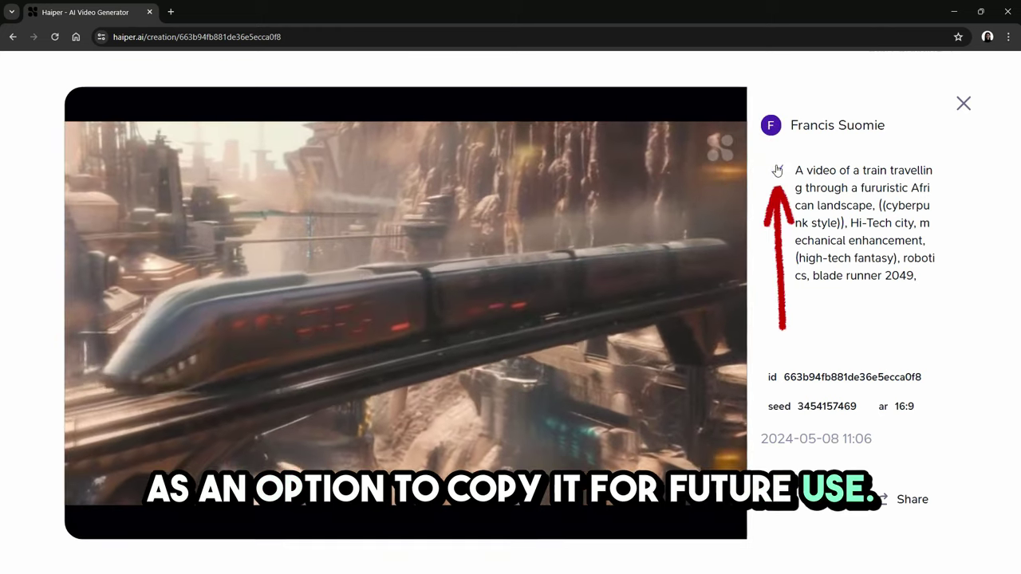
{"action": "left_click", "coordinate": [778, 170]}
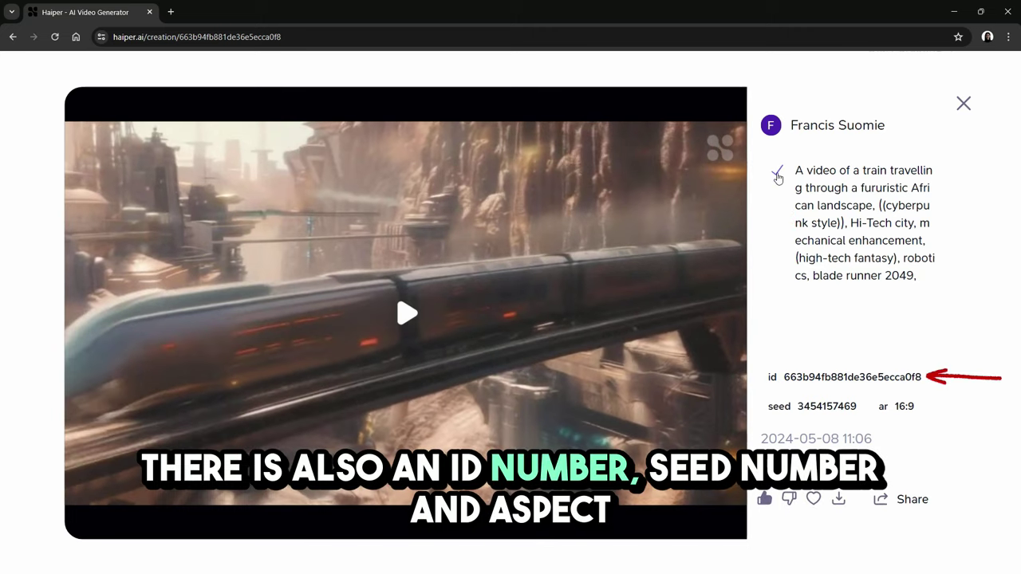
{"action": "left_click", "coordinate": [408, 315]}
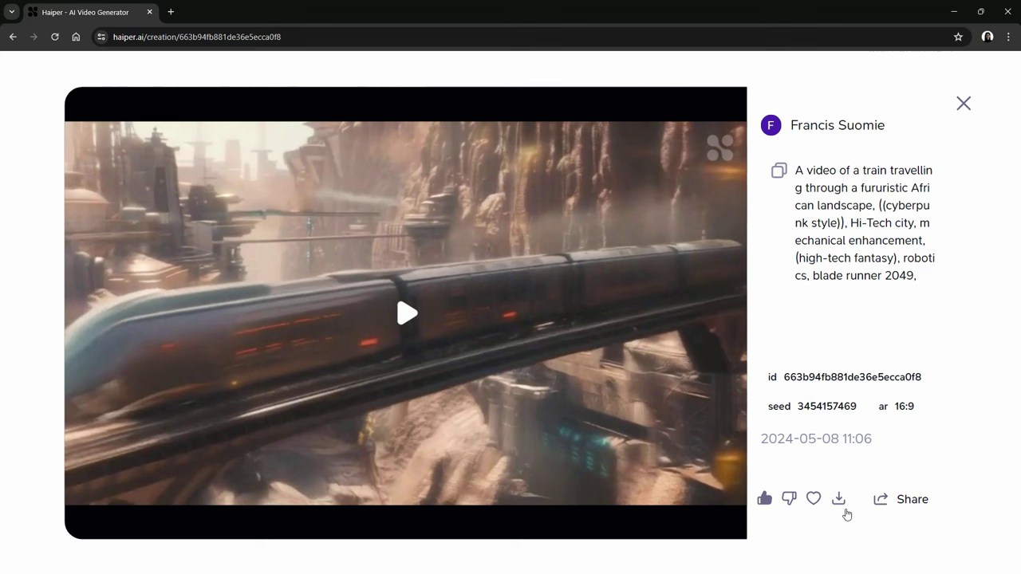
View the train video's sharing options and return to the Explore gallery.
{"action": "left_click", "coordinate": [913, 500]}
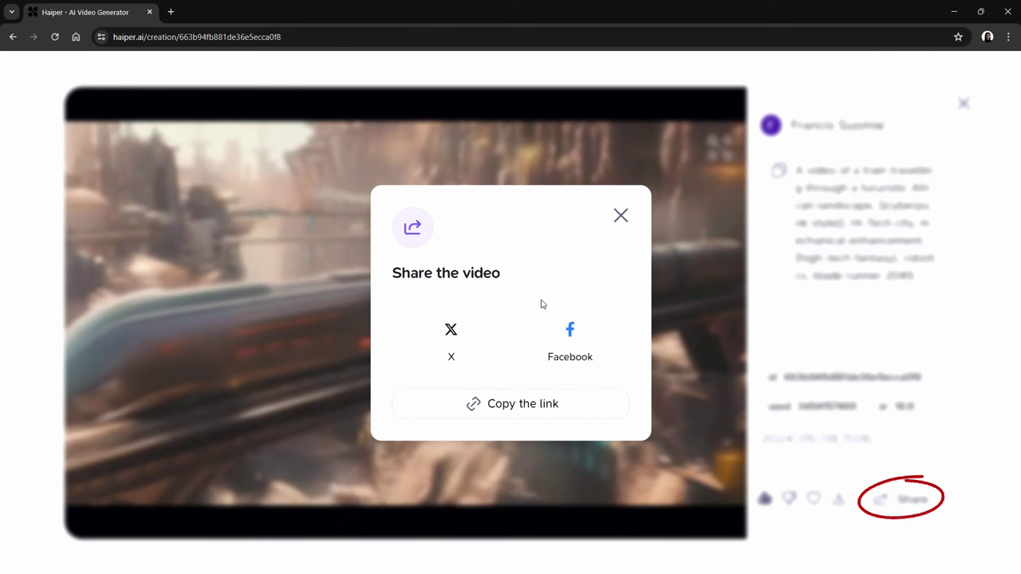
{"action": "left_click", "coordinate": [621, 213]}
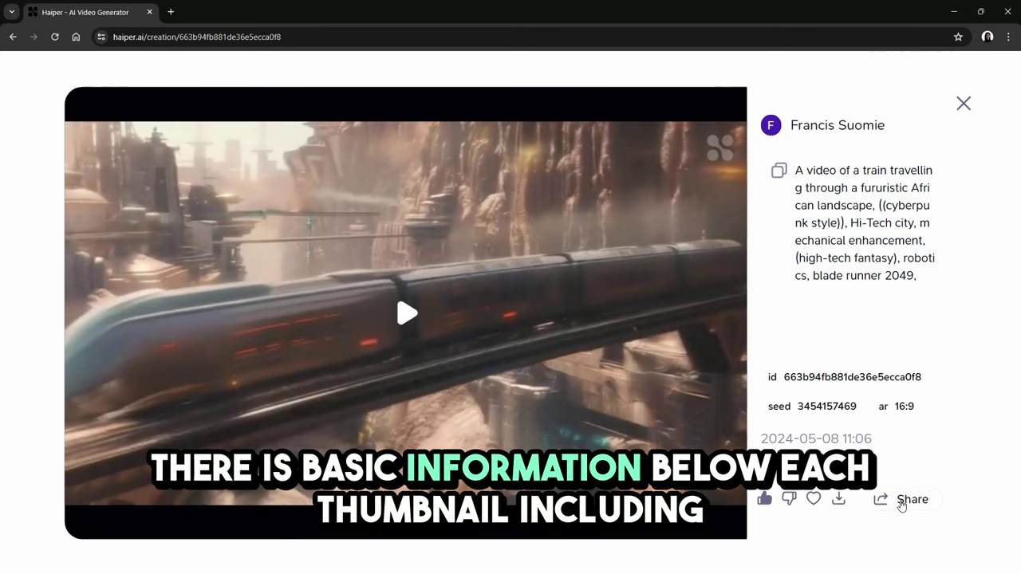
{"action": "left_click", "coordinate": [963, 103]}
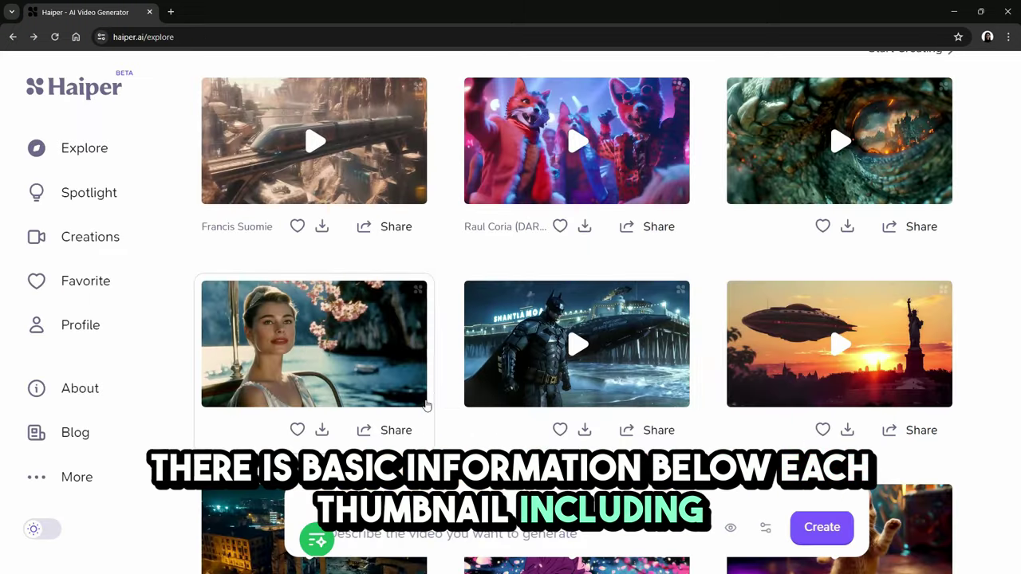
{"action": "scroll", "coordinate": [424, 406], "scroll_direction": "down", "scroll_amount": 1}
{"action": "scroll", "coordinate": [309, 225], "scroll_direction": "up", "scroll_amount": 1}
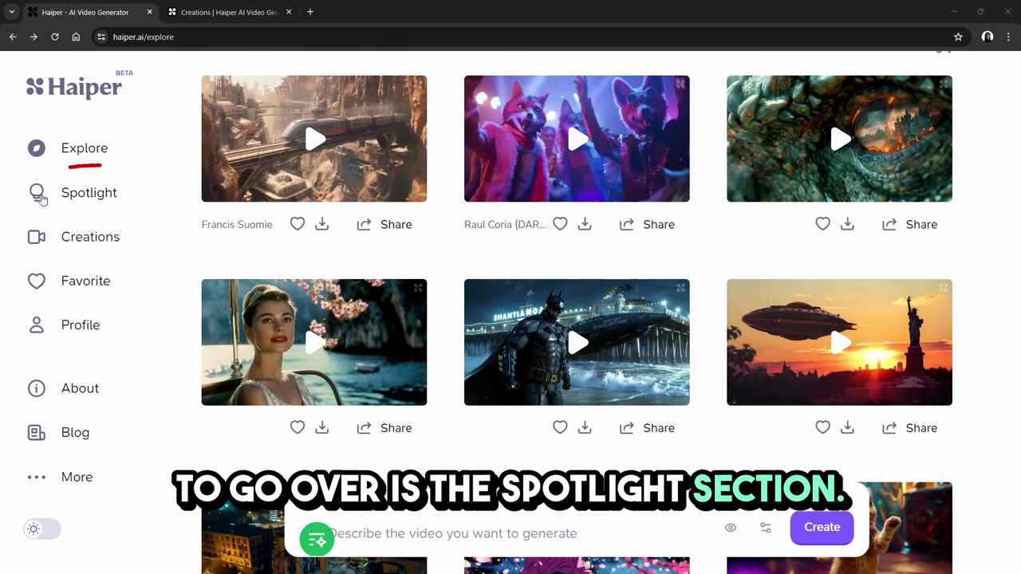
Go to the Spotlight page and examine the video submission form, from title and uploads to social media accounts and contact info.
{"action": "left_click", "coordinate": [94, 204]}
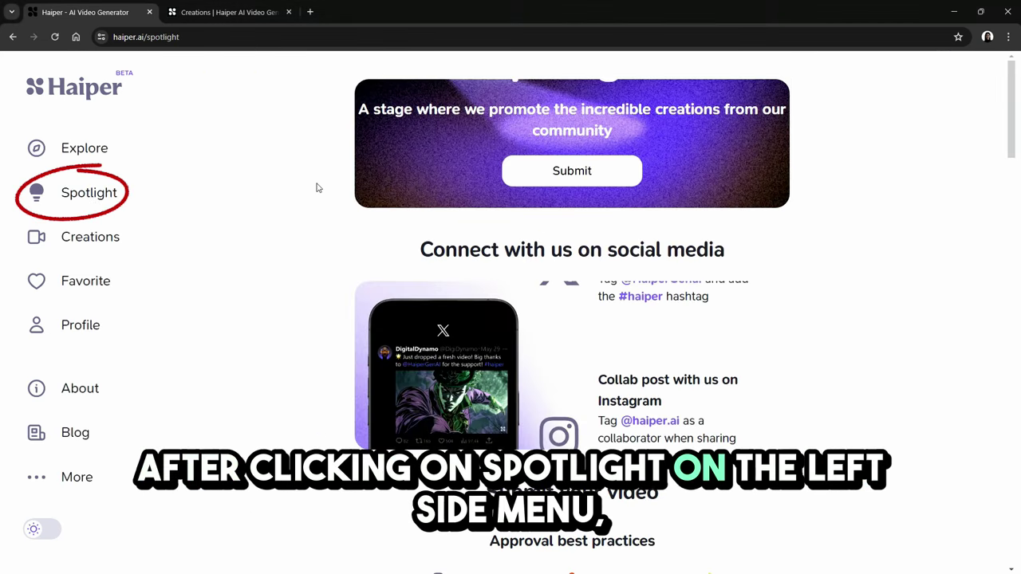
{"action": "scroll", "coordinate": [322, 181], "scroll_direction": "down", "scroll_amount": 2}
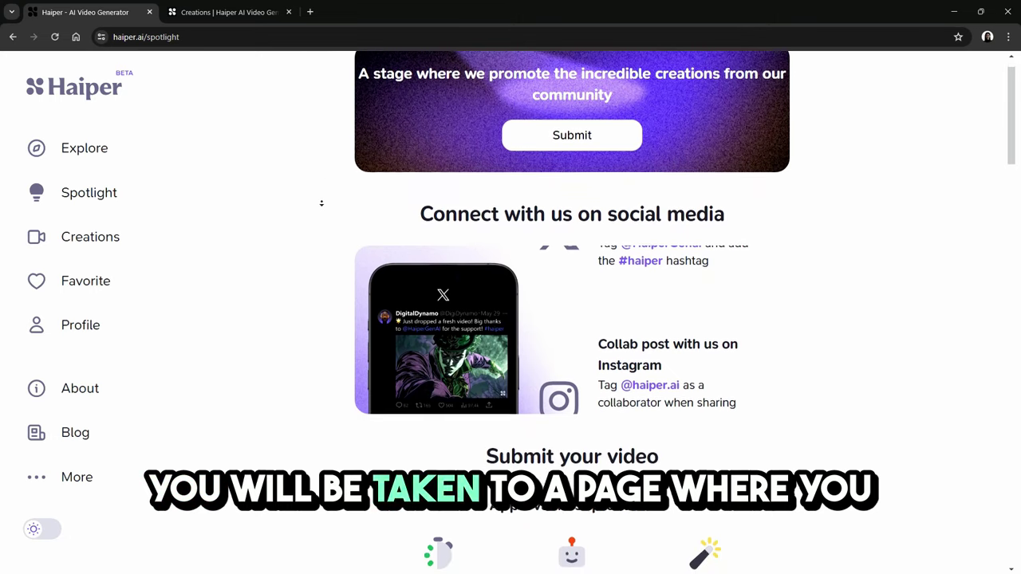
{"action": "scroll", "coordinate": [319, 209], "scroll_direction": "down", "scroll_amount": 2}
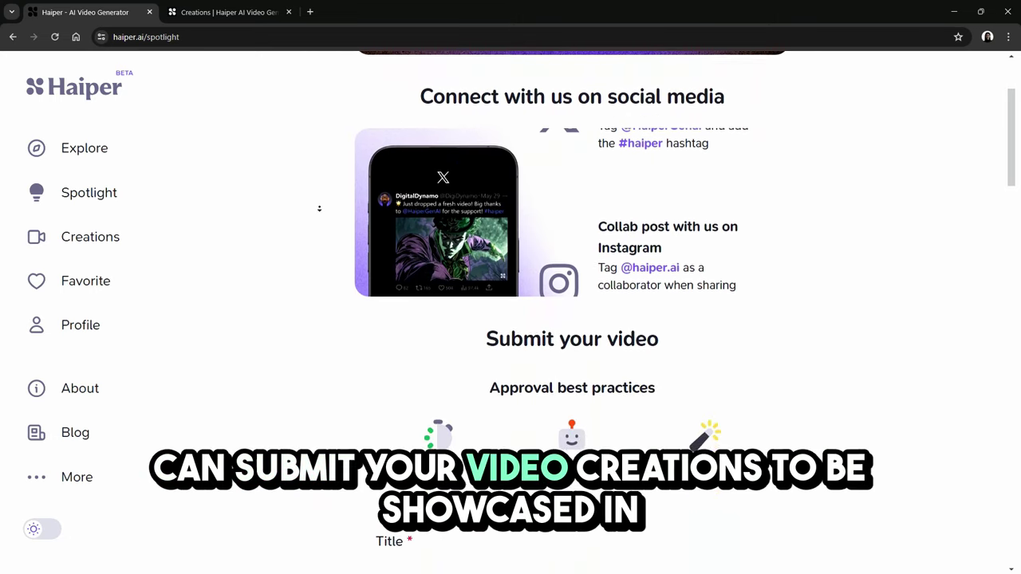
{"action": "scroll", "coordinate": [319, 209], "scroll_direction": "down", "scroll_amount": 2}
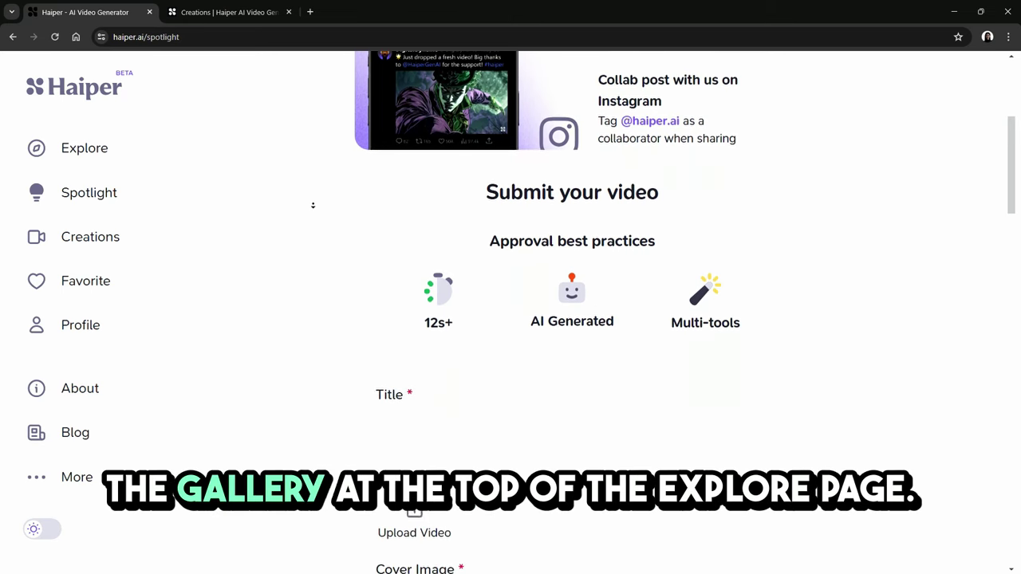
{"action": "scroll", "coordinate": [312, 204], "scroll_direction": "down", "scroll_amount": 2}
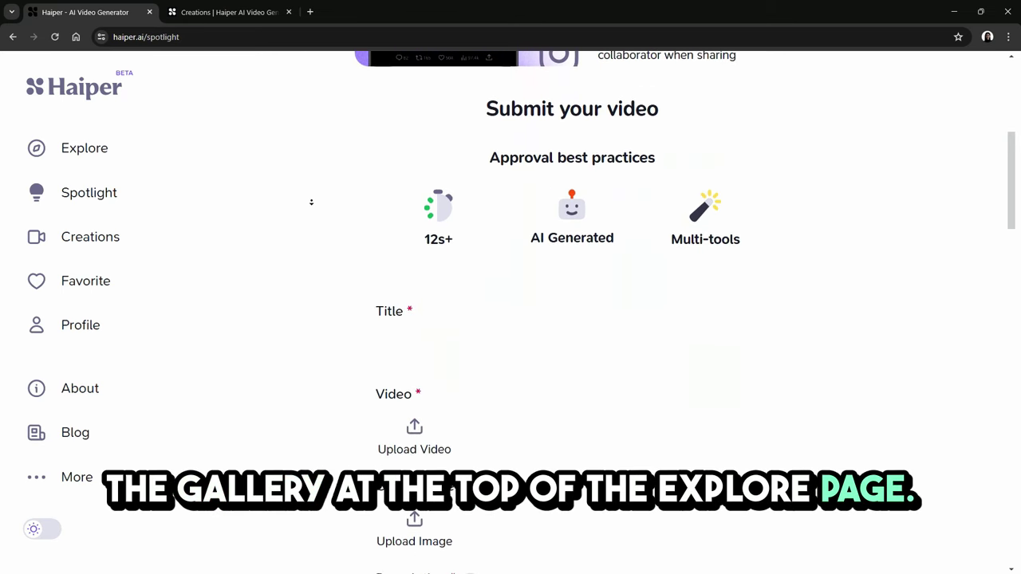
{"action": "scroll", "coordinate": [311, 209], "scroll_direction": "down", "scroll_amount": 2}
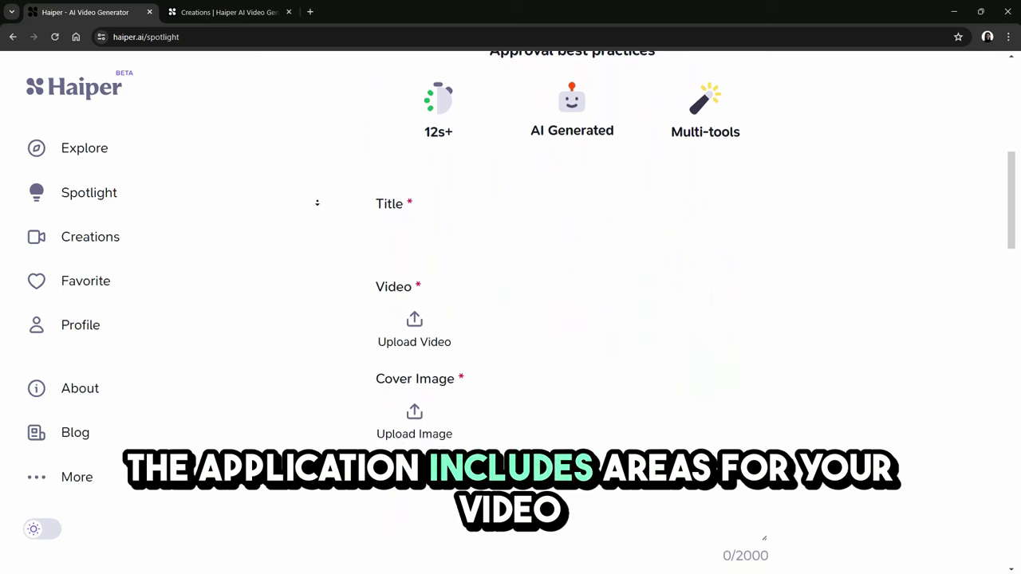
{"action": "scroll", "coordinate": [311, 211], "scroll_direction": "down", "scroll_amount": 5}
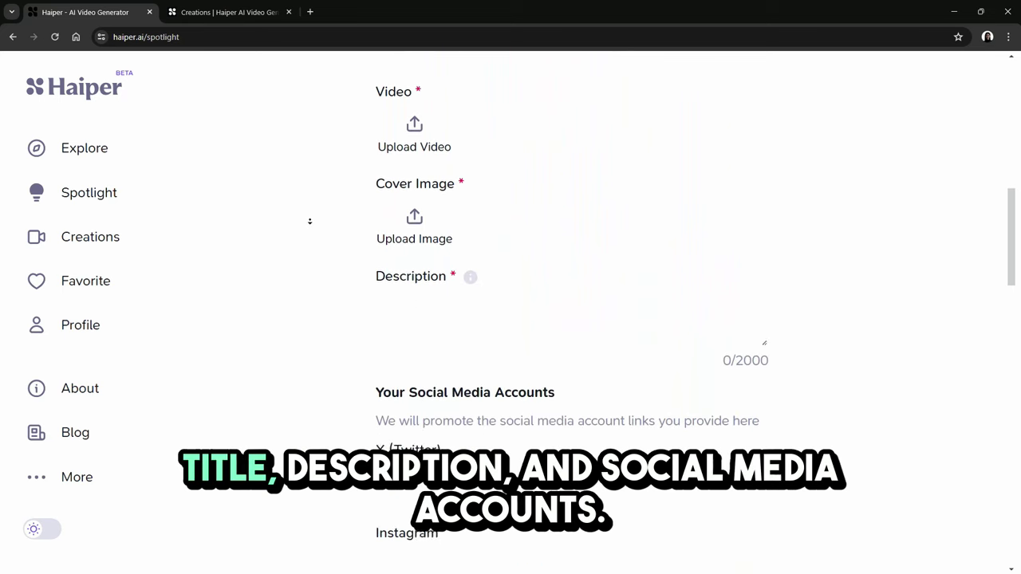
{"action": "scroll", "coordinate": [309, 209], "scroll_direction": "down", "scroll_amount": 7}
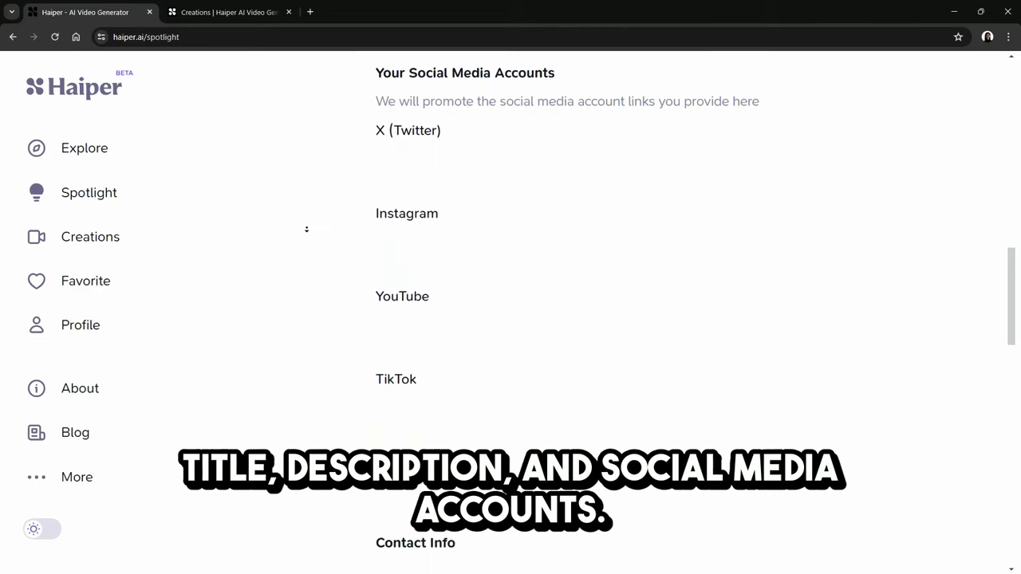
{"action": "scroll", "coordinate": [301, 222], "scroll_direction": "down", "scroll_amount": 4}
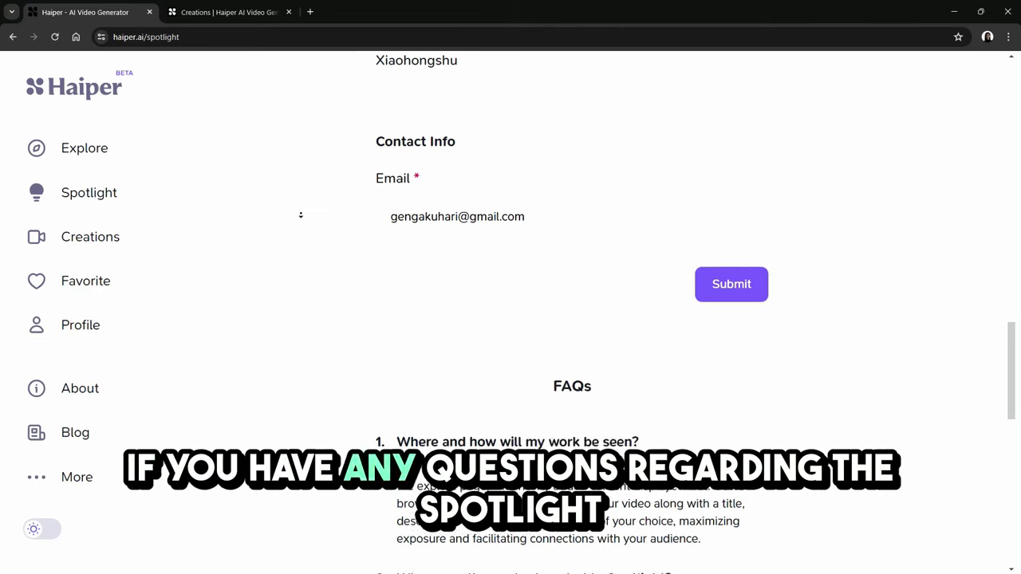
Read the FAQs about submitting content to Spotlight.
{"action": "scroll", "coordinate": [302, 203], "scroll_direction": "down", "scroll_amount": 2}
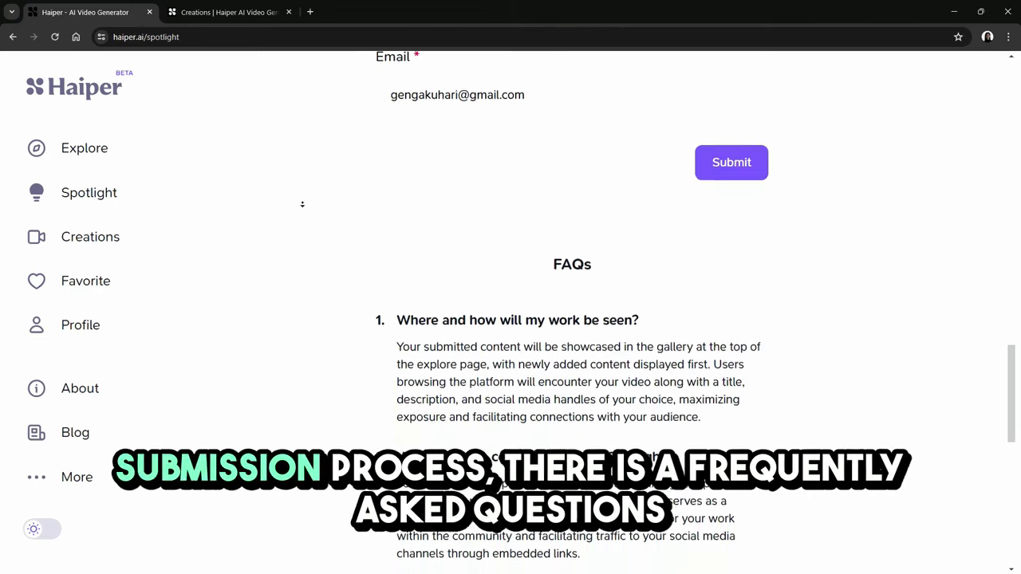
{"action": "scroll", "coordinate": [302, 203], "scroll_direction": "down", "scroll_amount": 1}
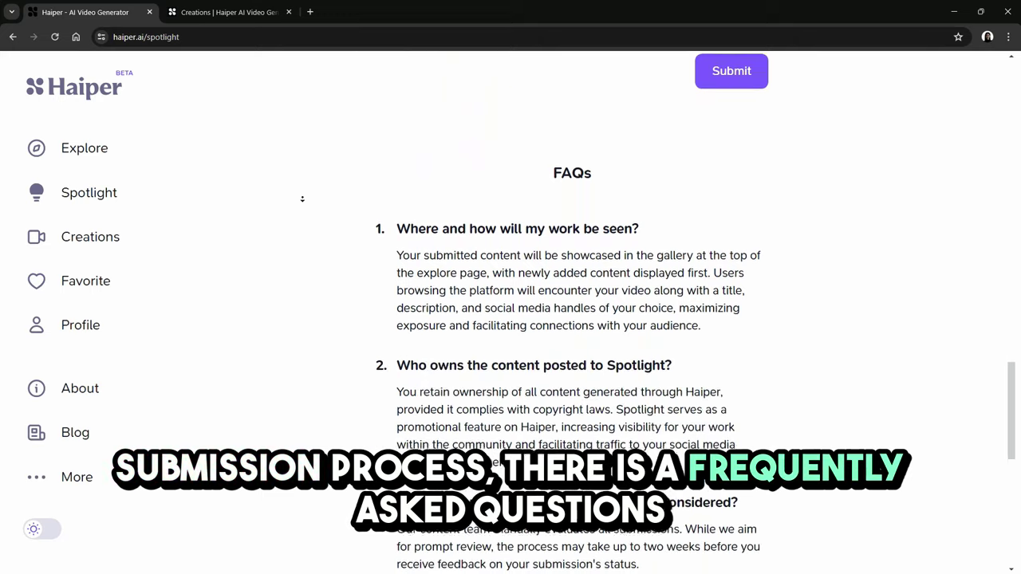
{"action": "scroll", "coordinate": [302, 200], "scroll_direction": "down", "scroll_amount": 3}
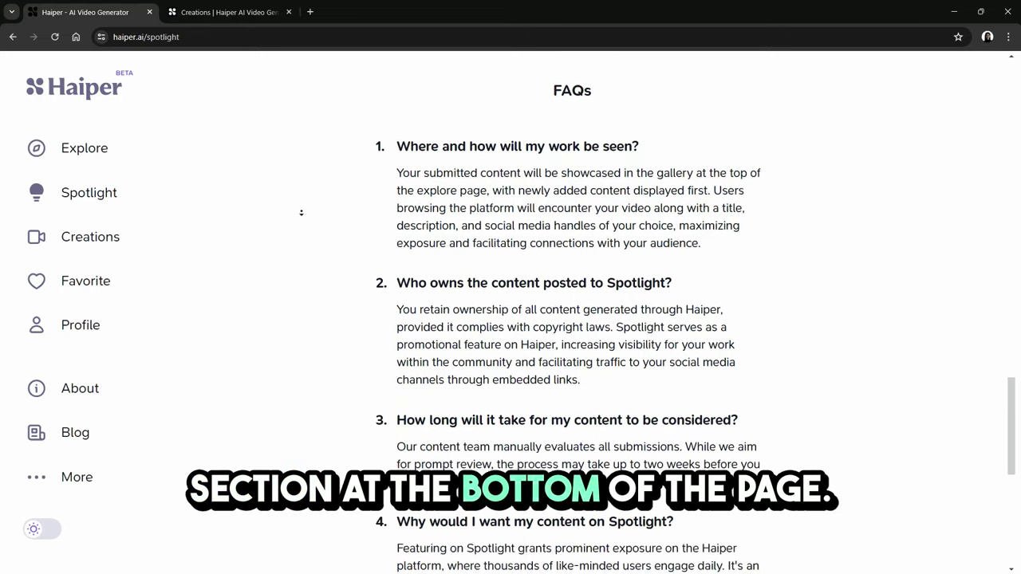
{"action": "scroll", "coordinate": [301, 217], "scroll_direction": "down", "scroll_amount": 5}
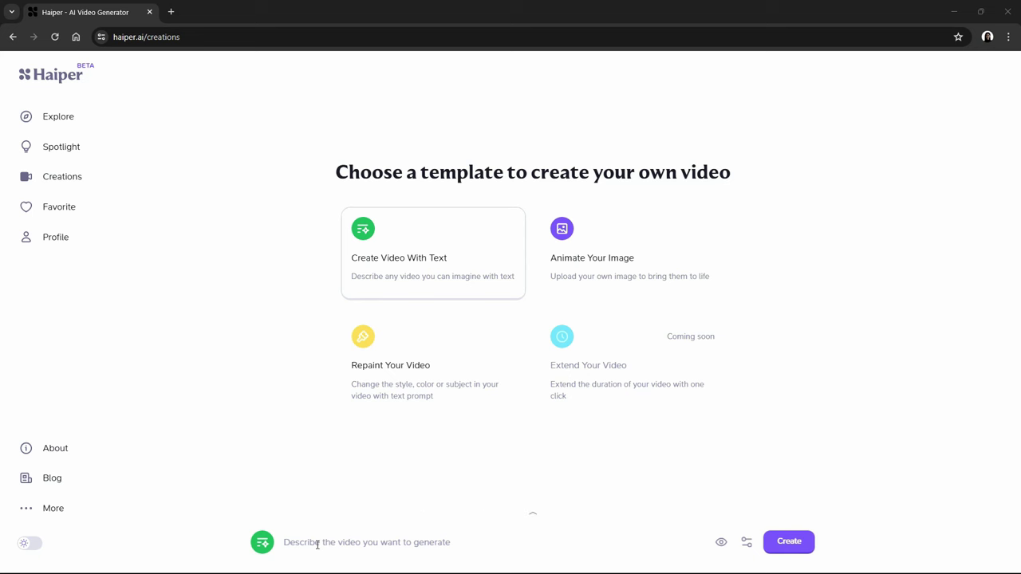
Generate a text-to-video clip from "Polar bear wearing headphones and playing guitar while sitting next to waterfall" and play the result.
{"action": "left_click", "coordinate": [431, 252]}
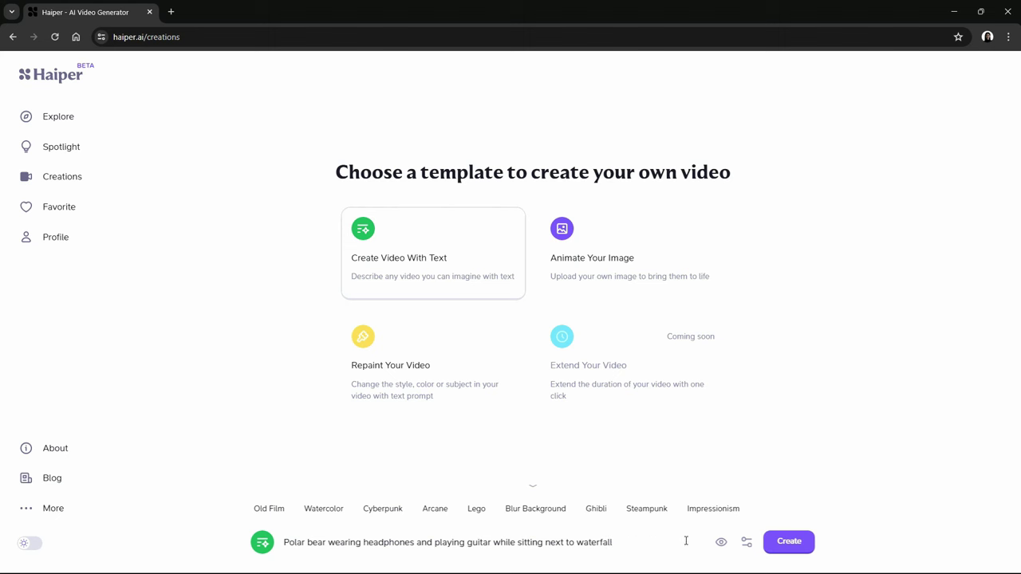
{"action": "left_click", "coordinate": [781, 542]}
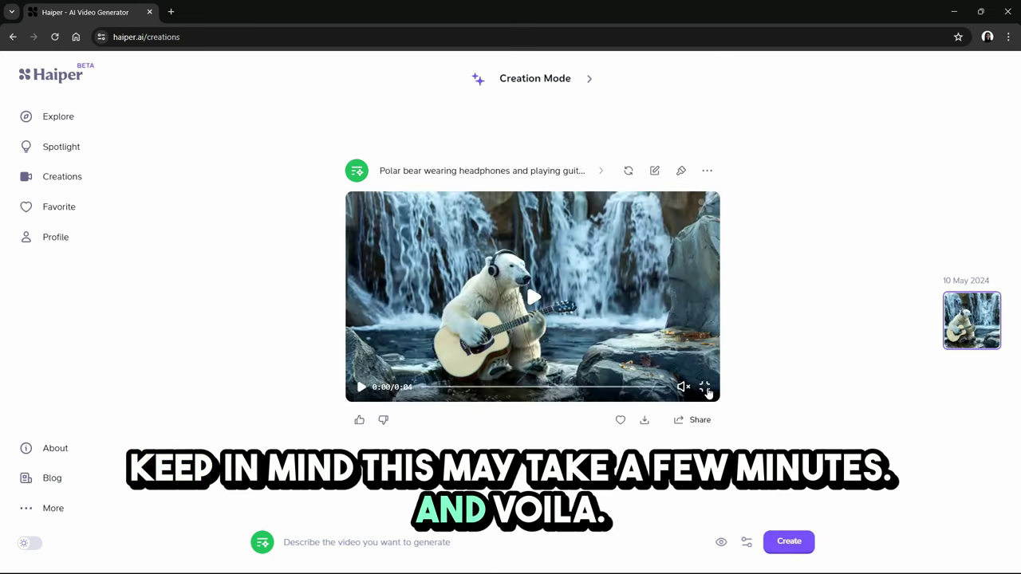
{"action": "left_click", "coordinate": [705, 388]}
{"action": "left_click", "coordinate": [523, 292]}
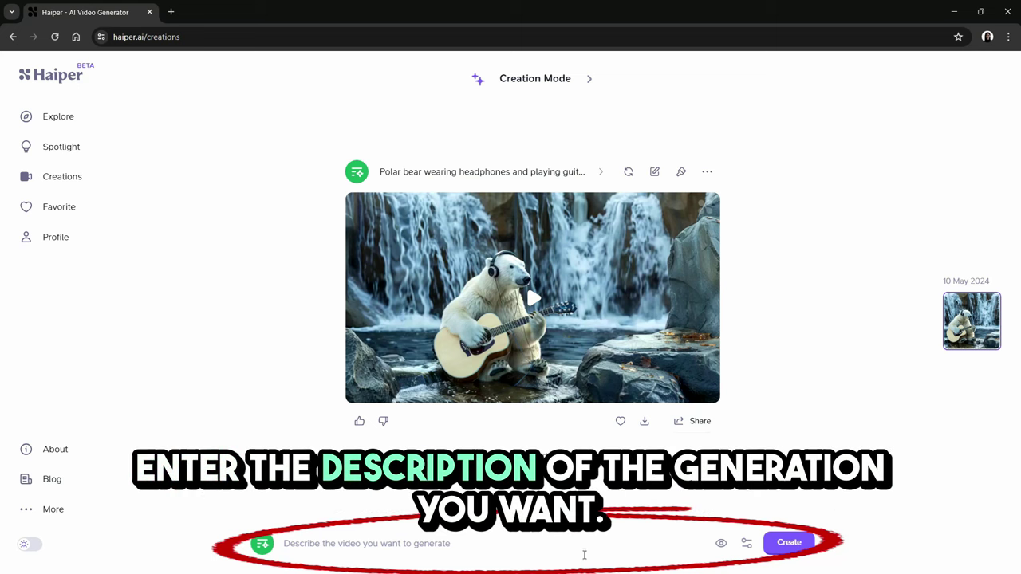
Look over the prompt bar's style presets and open the template chooser for creating a video.
{"action": "left_click", "coordinate": [473, 546]}
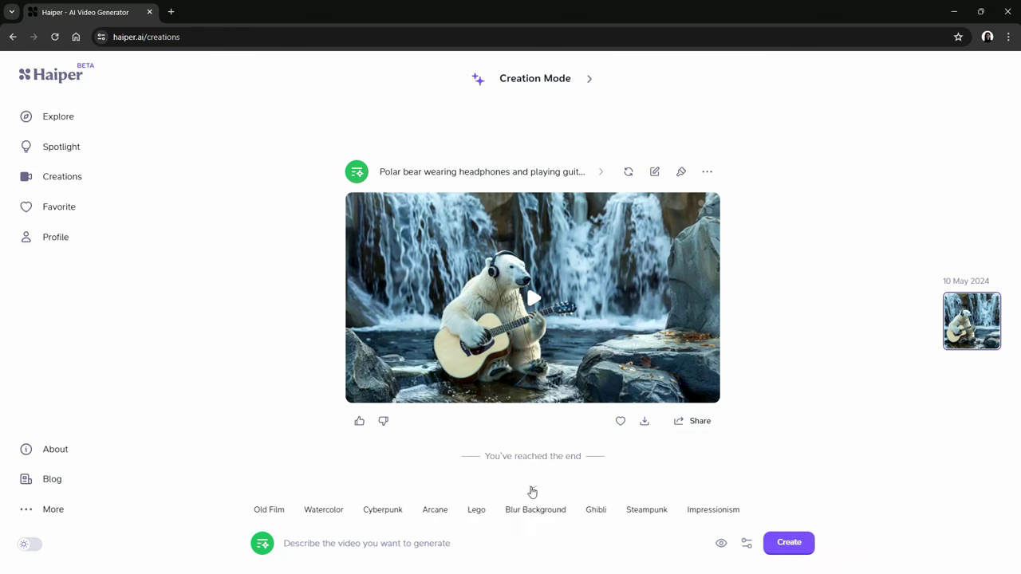
{"action": "left_click", "coordinate": [531, 490]}
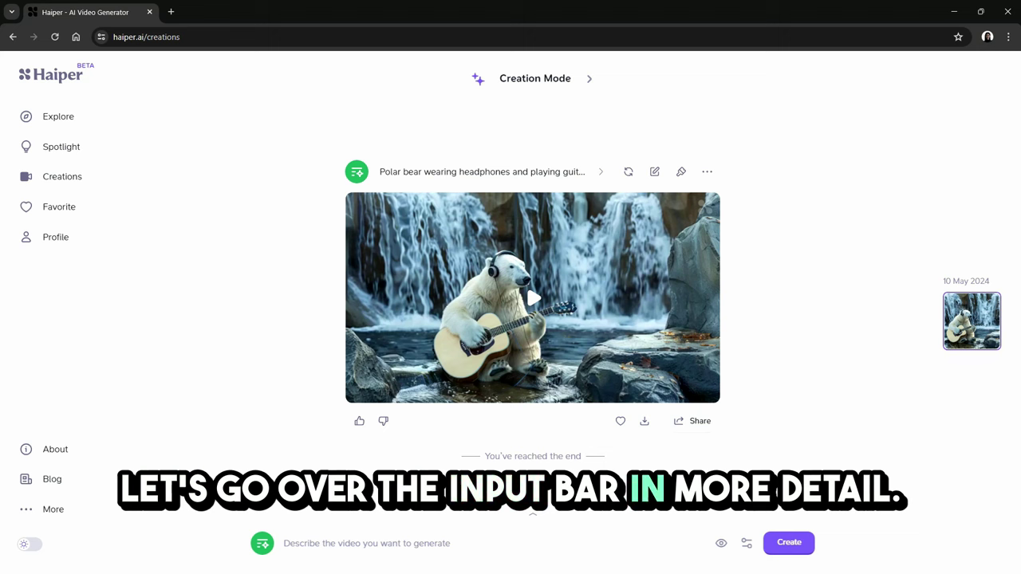
{"action": "left_click", "coordinate": [319, 546]}
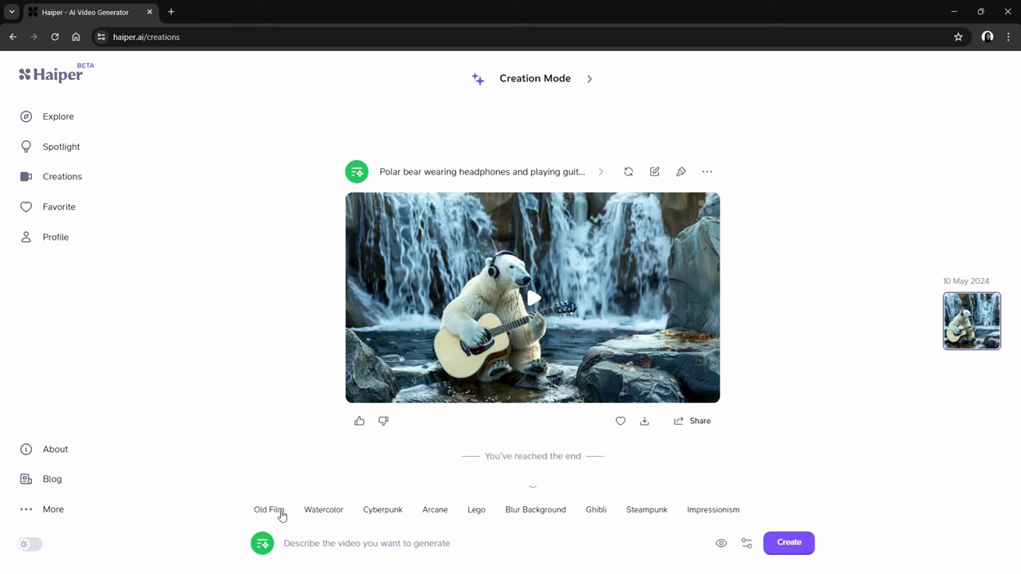
{"action": "mouse_move", "coordinate": [246, 518]}
{"action": "left_mouse_down"}
{"action": "mouse_move", "coordinate": [280, 521]}
{"action": "mouse_move", "coordinate": [266, 552]}
{"action": "left_mouse_up"}
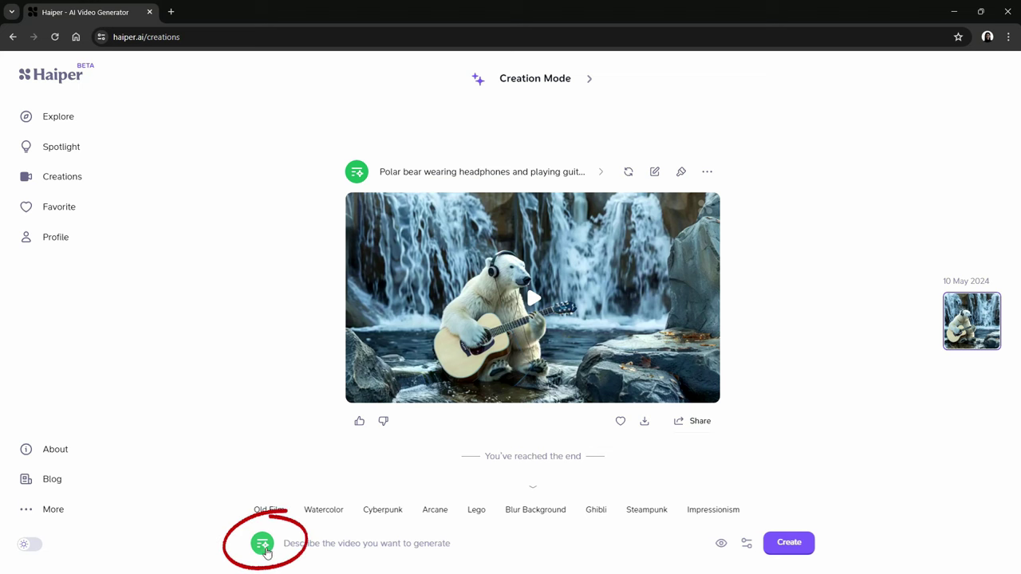
{"action": "left_click", "coordinate": [262, 547]}
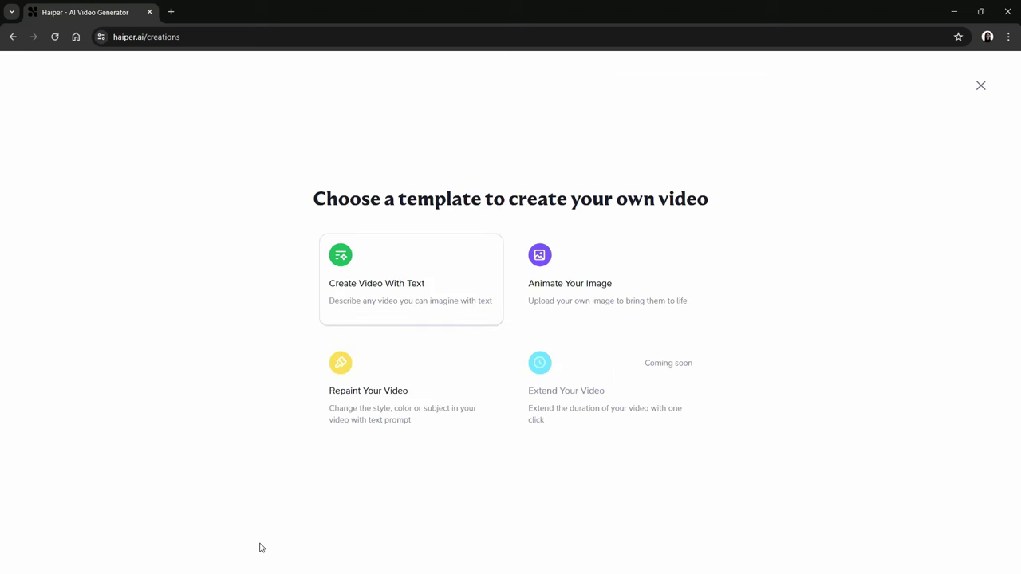
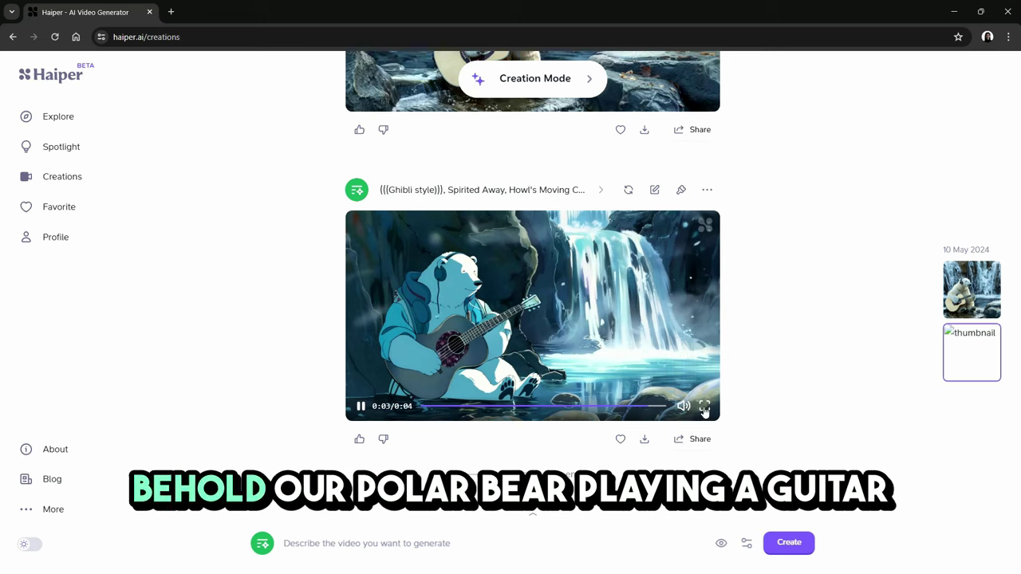
View the Ghibli-style clip of the polar bear playing guitar in full screen.
{"action": "left_click", "coordinate": [704, 406]}
{"action": "left_click", "coordinate": [518, 308]}
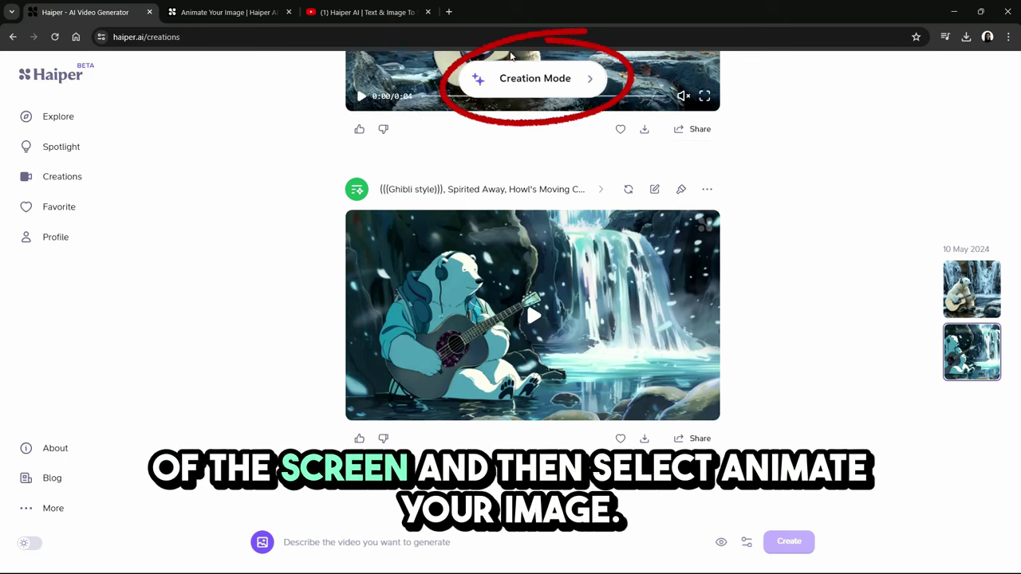
Choose the Animate Your Image template and upload the portrait of the warrior woman.
{"action": "left_click", "coordinate": [481, 79]}
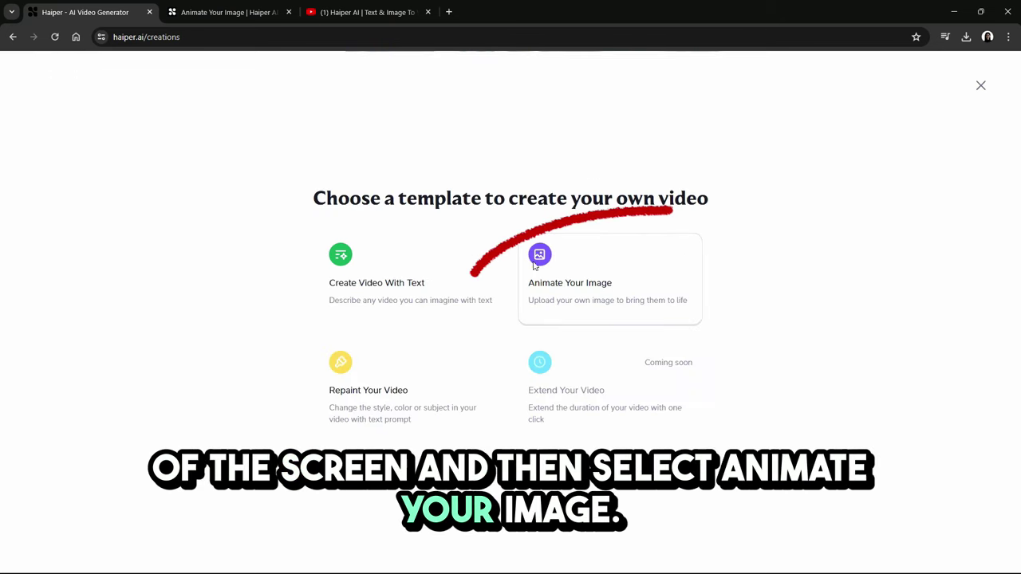
{"action": "left_click", "coordinate": [633, 266]}
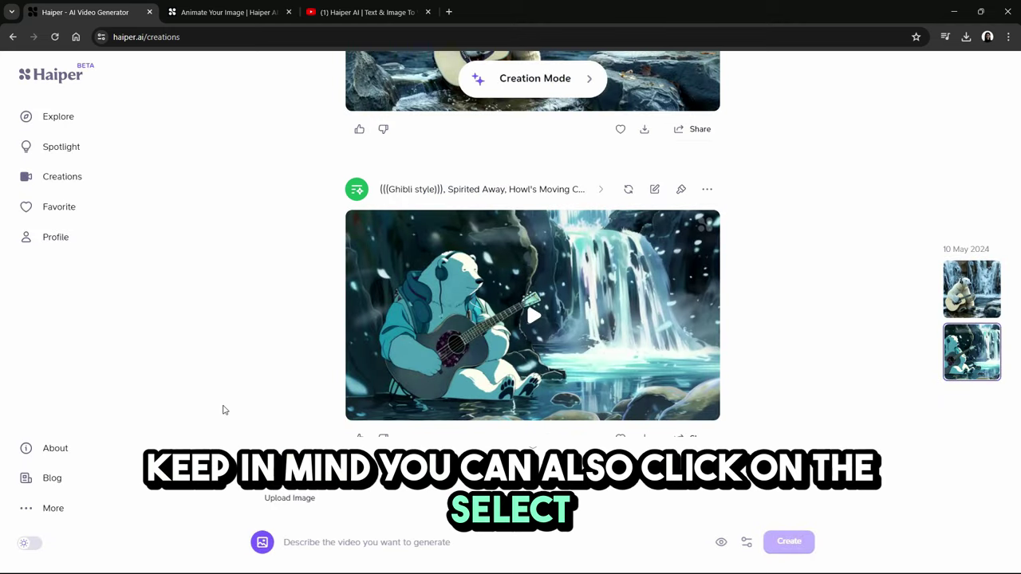
{"action": "left_click", "coordinate": [264, 545]}
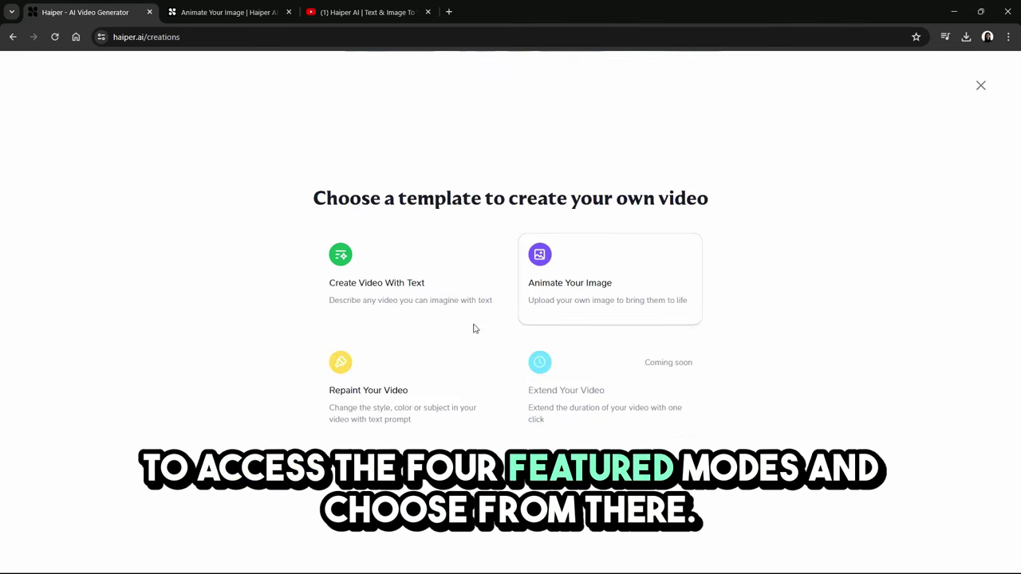
{"action": "left_click", "coordinate": [572, 279]}
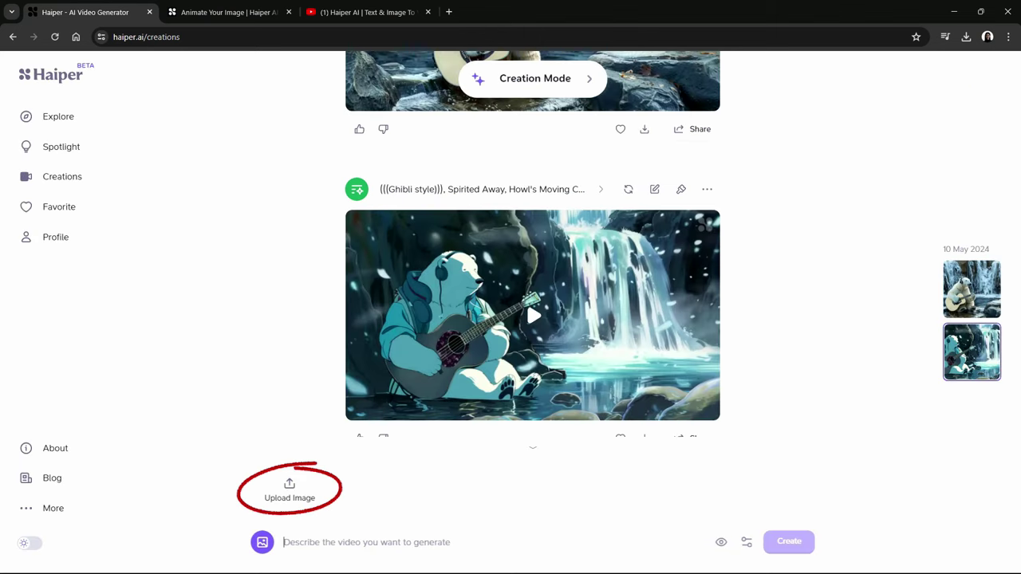
{"action": "left_click_drag", "start_coordinate": [19, 258], "coordinate": [291, 485]}
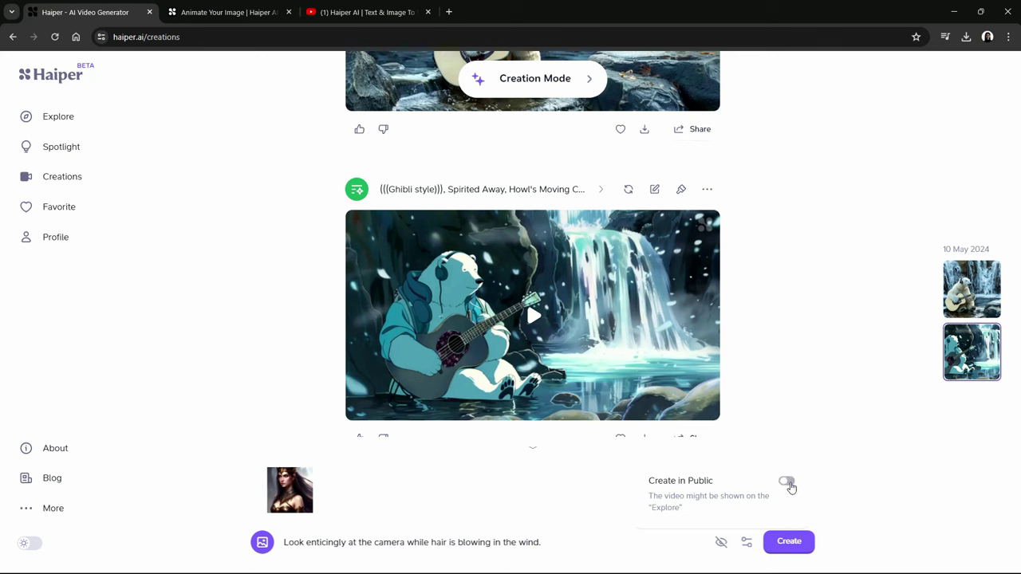
Generate a non-public video from the image with the prompt "Look enticingly at the camera while hair is blowing in the wind.", choosing its duration.
{"action": "left_click", "coordinate": [748, 544]}
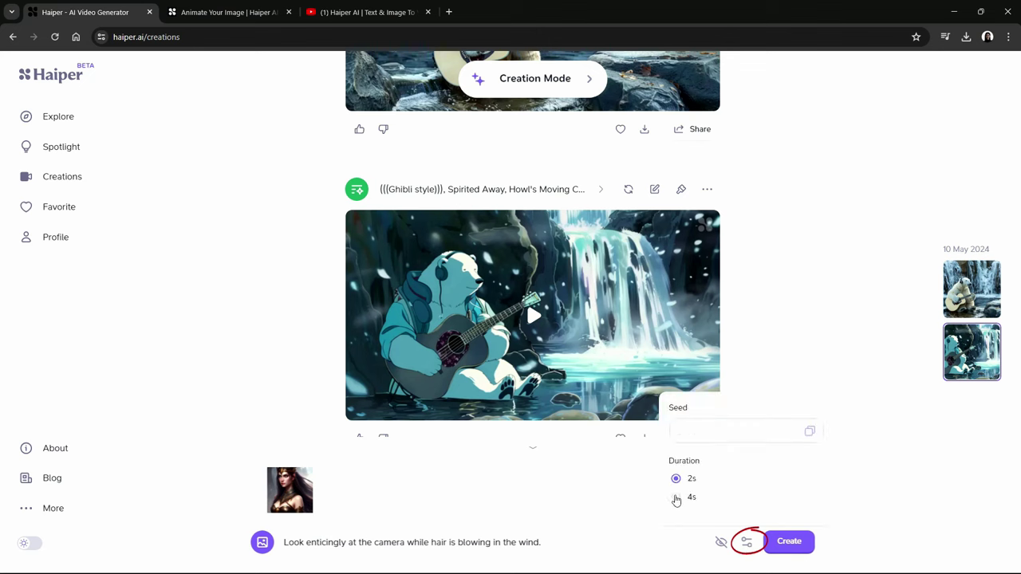
{"action": "left_click", "coordinate": [784, 547]}
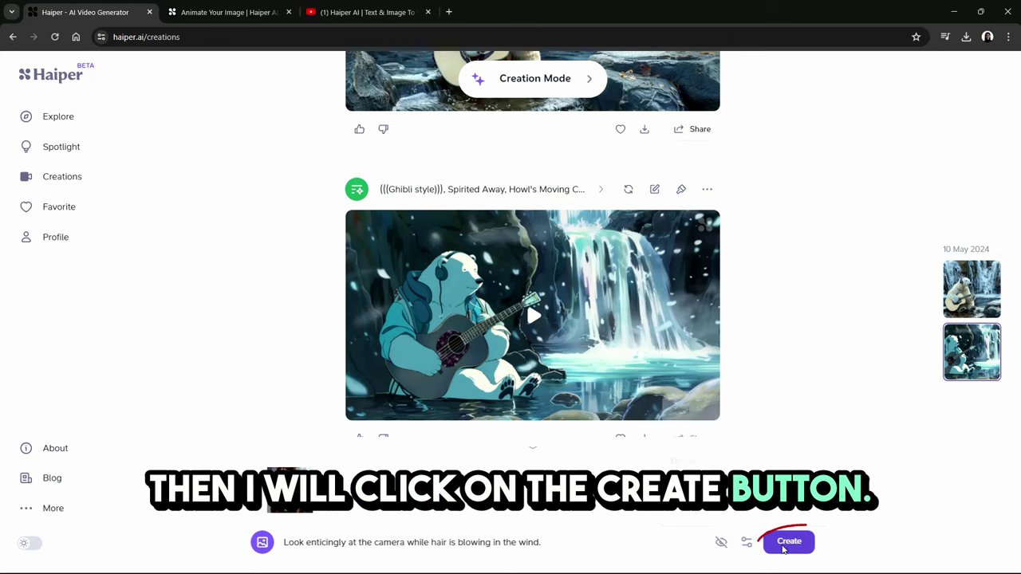
{"action": "left_click", "coordinate": [783, 547]}
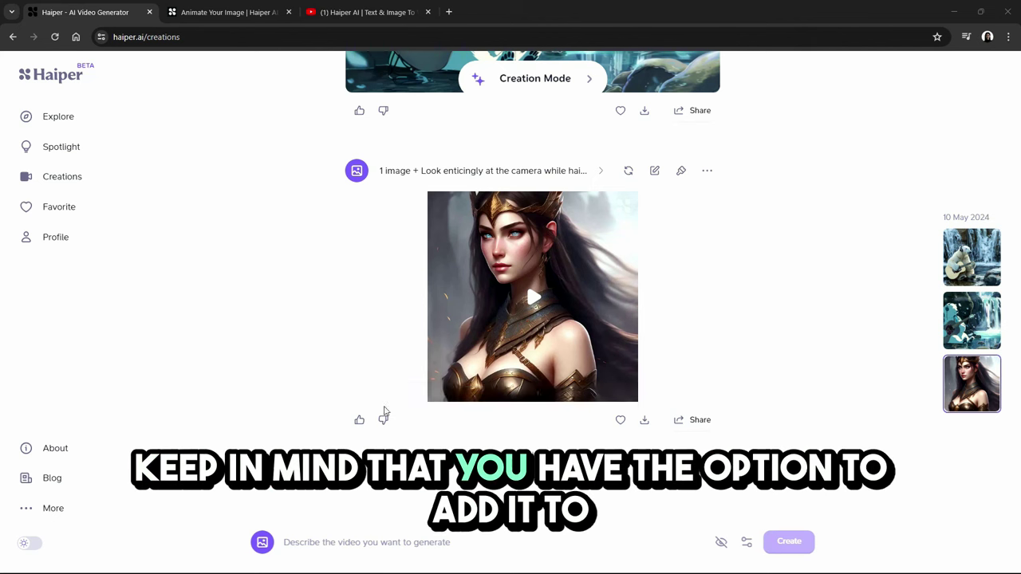
Play the animated warrior woman video and download it.
{"action": "mouse_move", "coordinate": [459, 369]}
{"action": "left_click", "coordinate": [526, 301]}
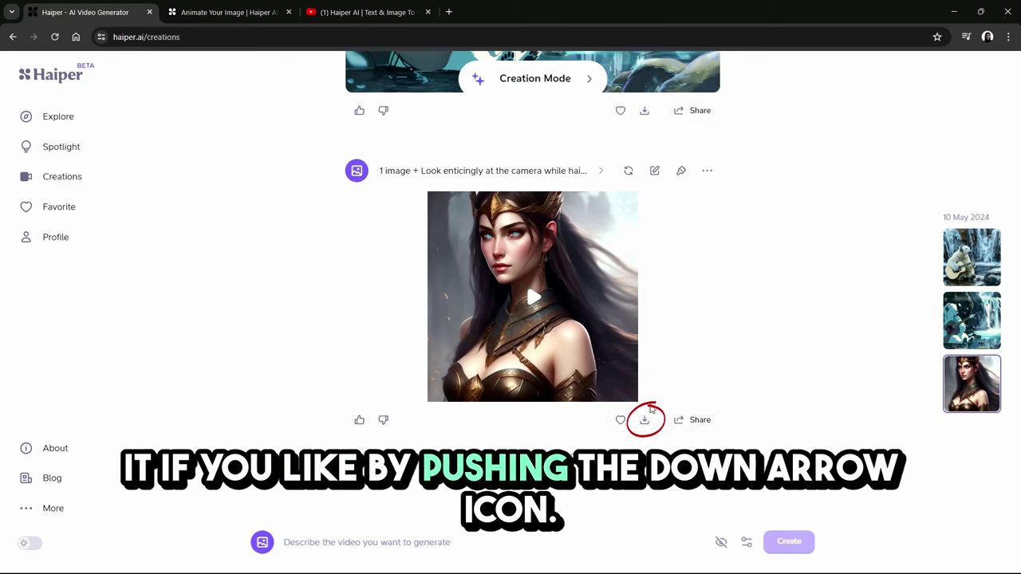
{"action": "left_click", "coordinate": [650, 435]}
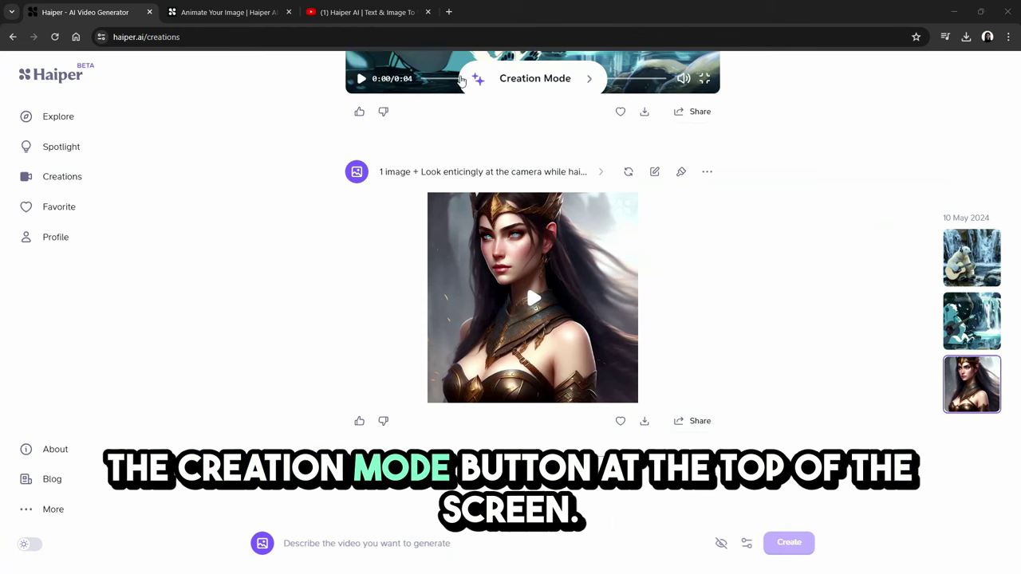
Using the Repaint Your Video template, upload the downloaded 663e64c8736a17e1278880bd.mp4 and generate a repaint with the prompt "Make her eyes green".
{"action": "left_click", "coordinate": [552, 82]}
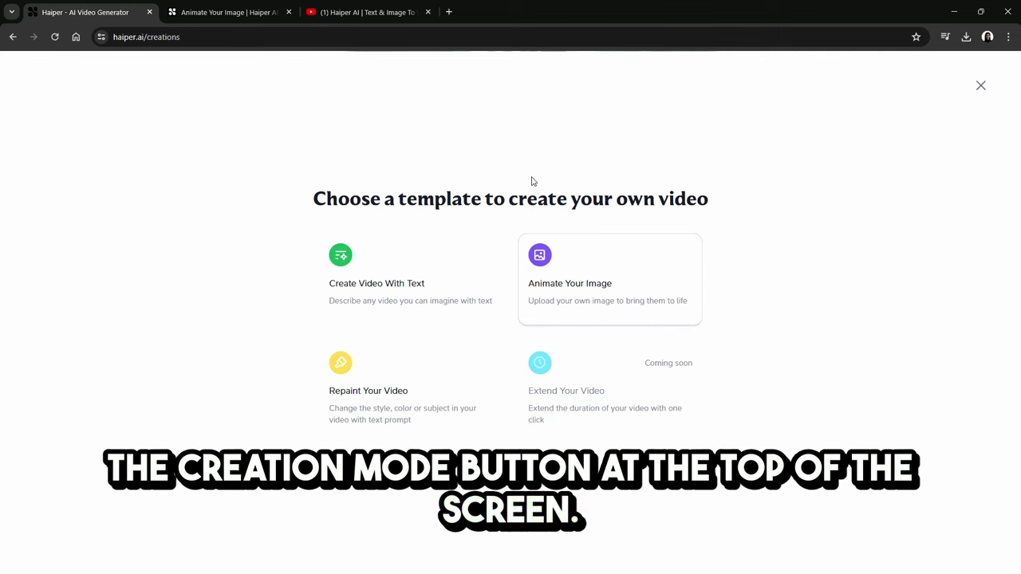
{"action": "left_click", "coordinate": [397, 380]}
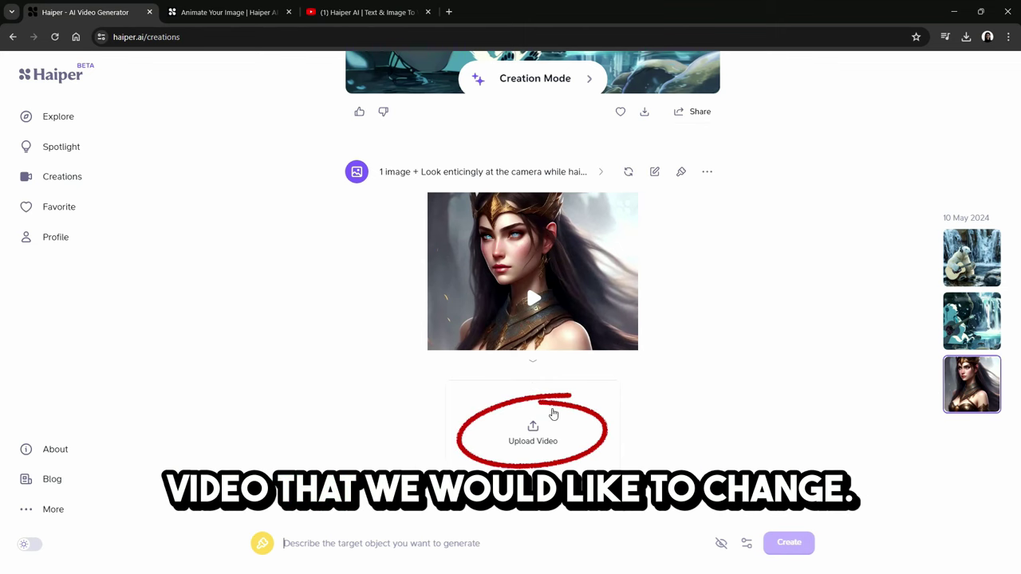
{"action": "left_click", "coordinate": [966, 37]}
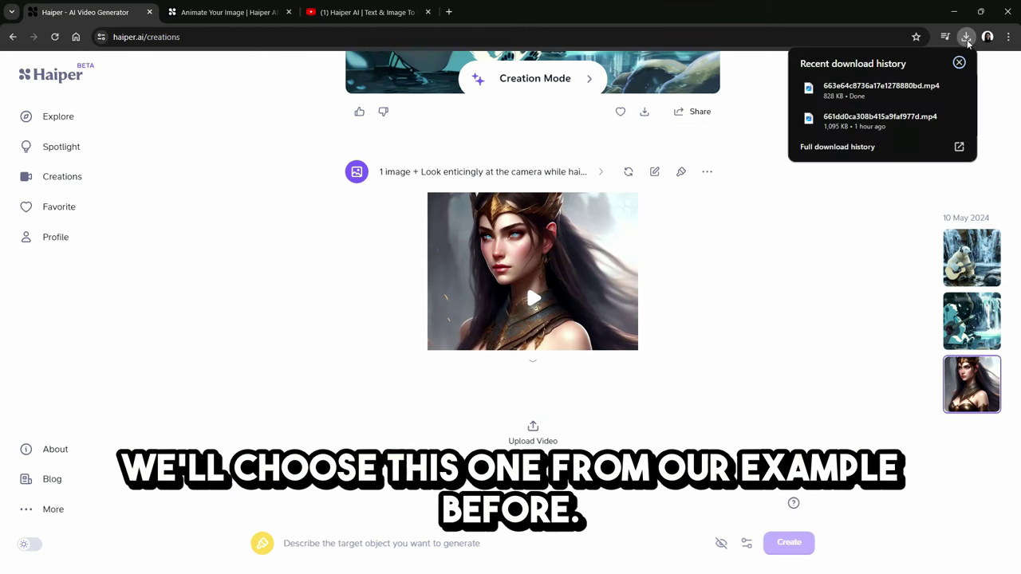
{"action": "left_click_drag", "start_coordinate": [882, 88], "coordinate": [538, 437]}
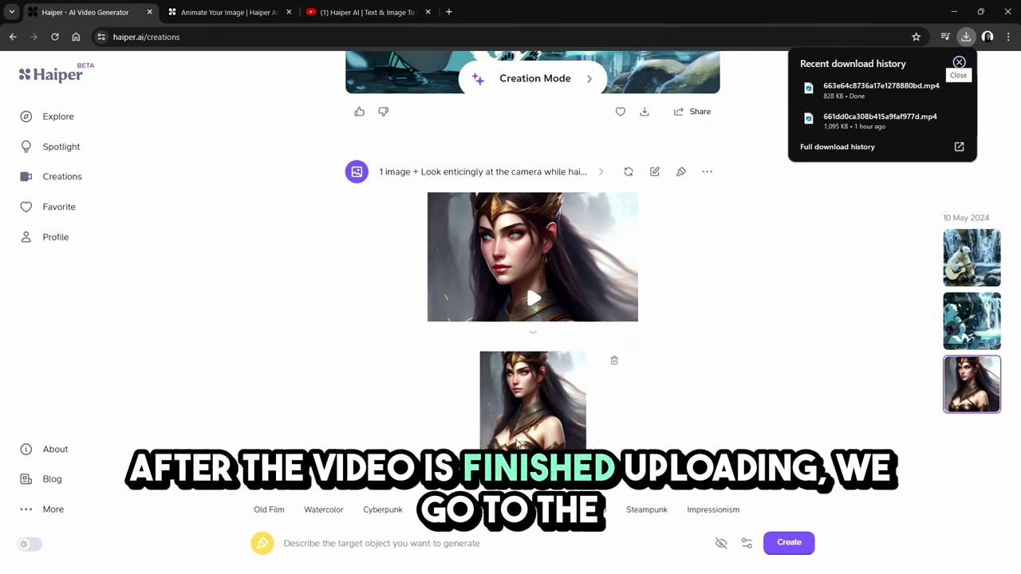
{"action": "left_click", "coordinate": [413, 547]}
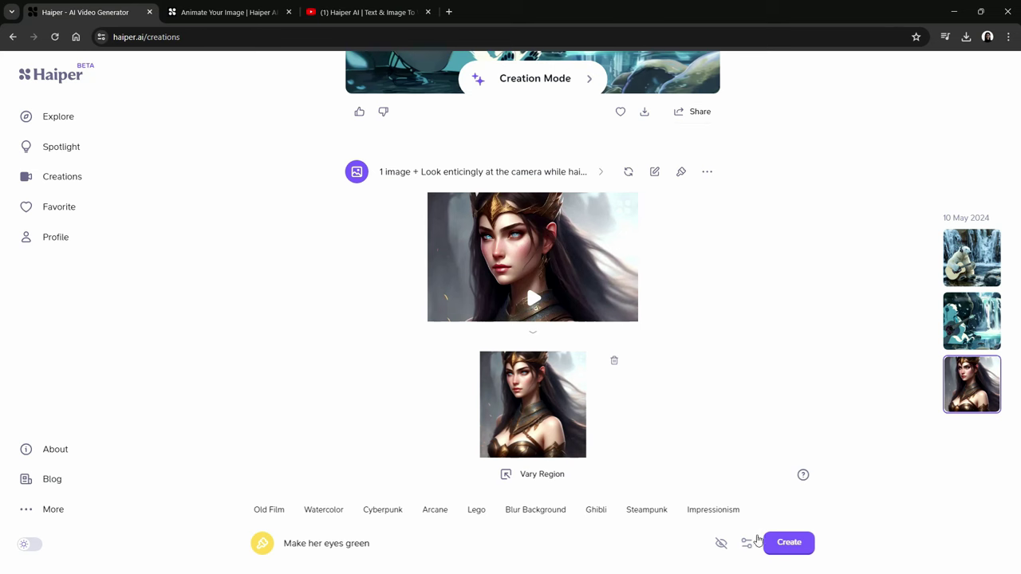
{"action": "left_click", "coordinate": [787, 546]}
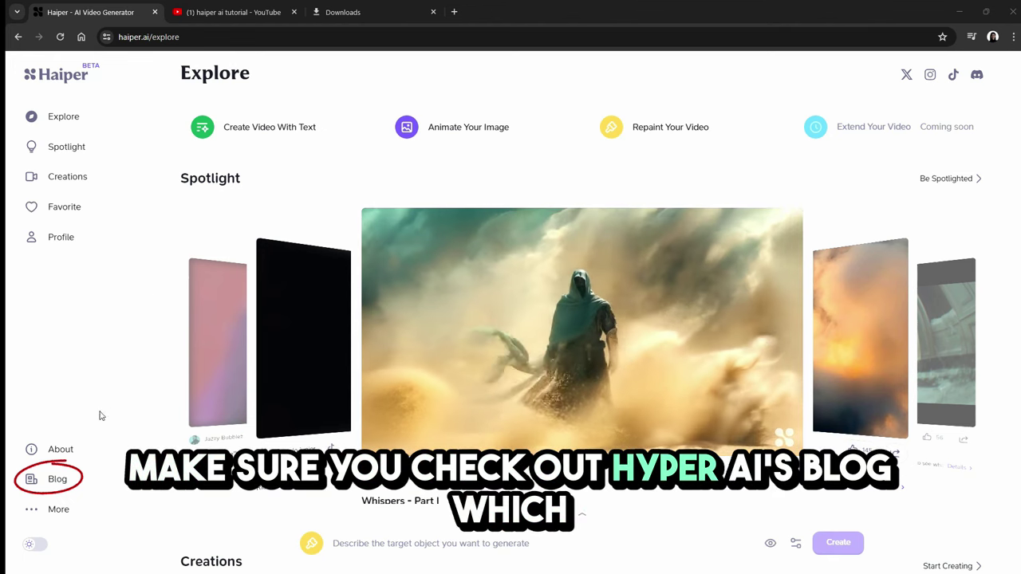
Browse Haiper's blog from the tutorials down to the oldest articles, and go to the site's home page.
{"action": "left_click", "coordinate": [68, 473]}
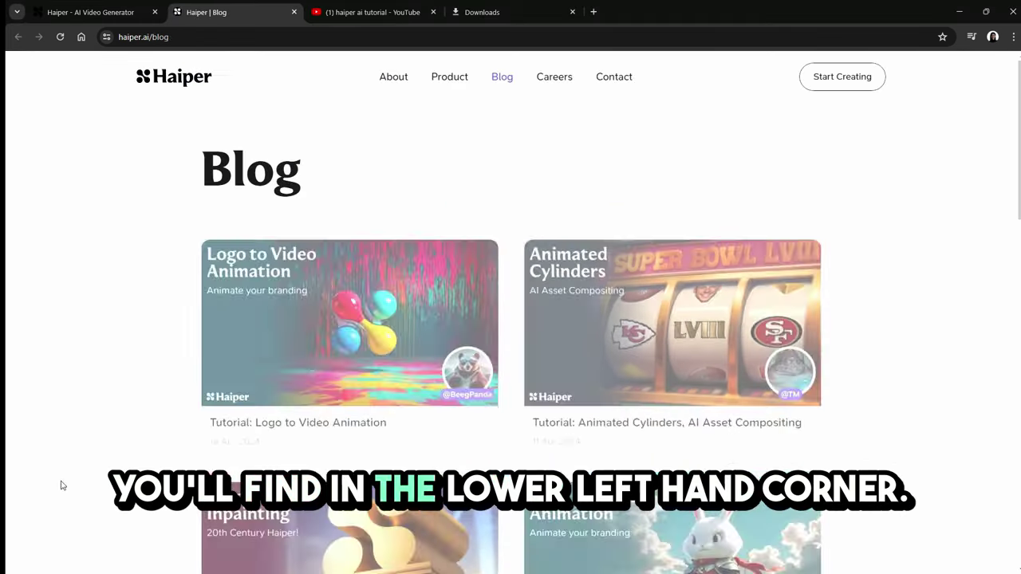
{"action": "middle_click", "coordinate": [157, 368]}
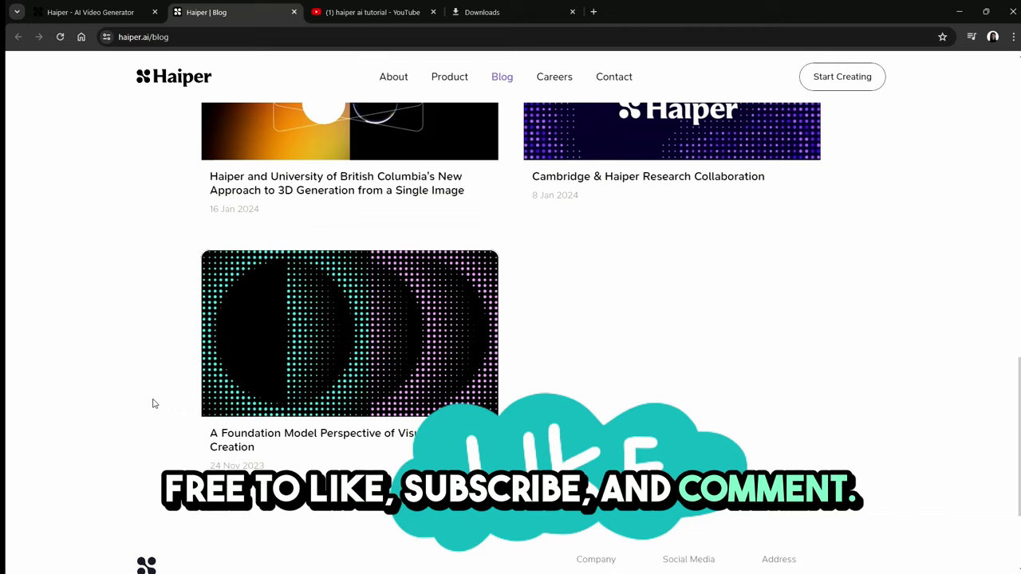
{"action": "left_click", "coordinate": [156, 364]}
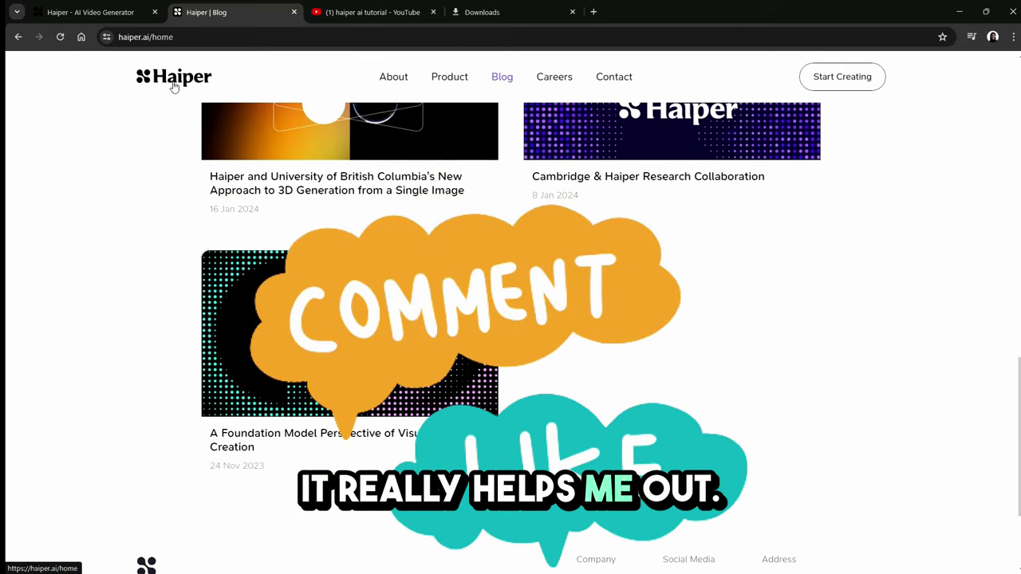
{"action": "left_click", "coordinate": [173, 83]}
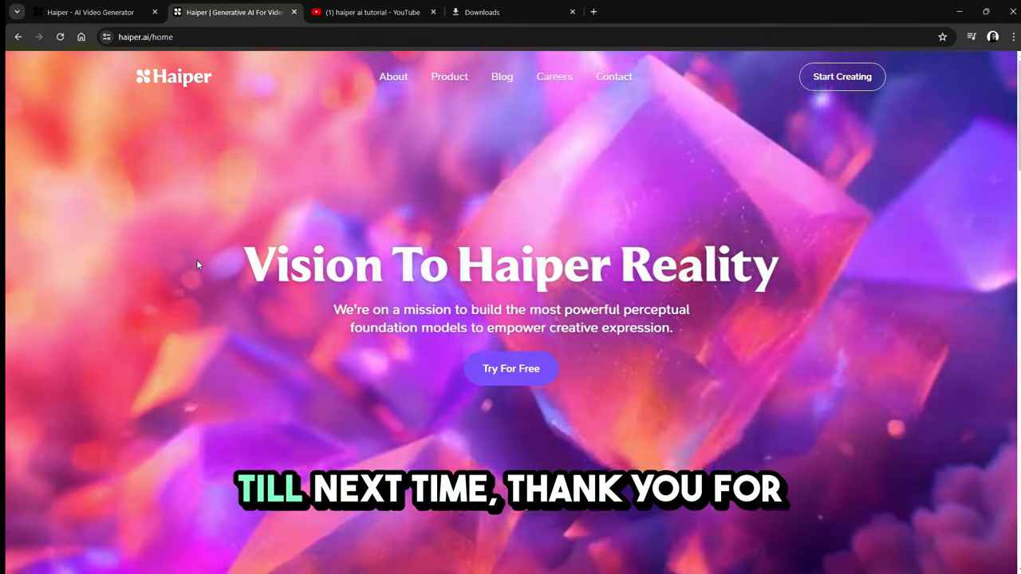